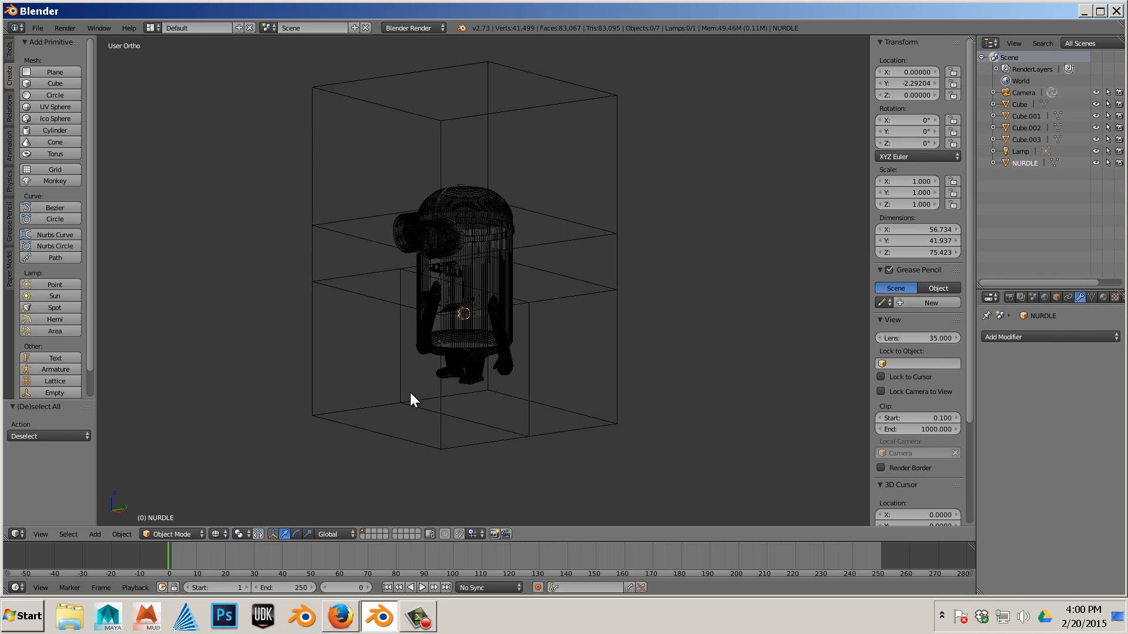
- Select the whole minion set with its cubes and duplicate it, moving the copy about 158 units along X
{"action": "scroll", "coordinate": [406, 358], "scroll_direction": "down", "scroll_amount": 3}
{"action": "left_click_drag", "start_coordinate": [362, 145], "coordinate": [617, 422]}
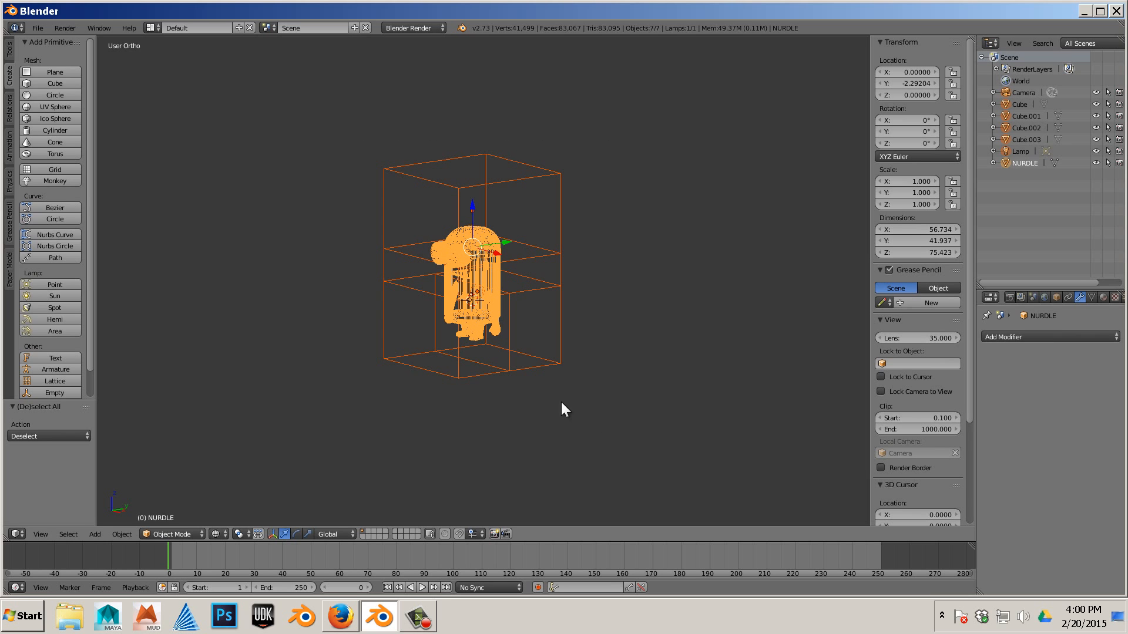
{"action": "middle_click_drag", "start_coordinate": [381, 369], "coordinate": [467, 359]}
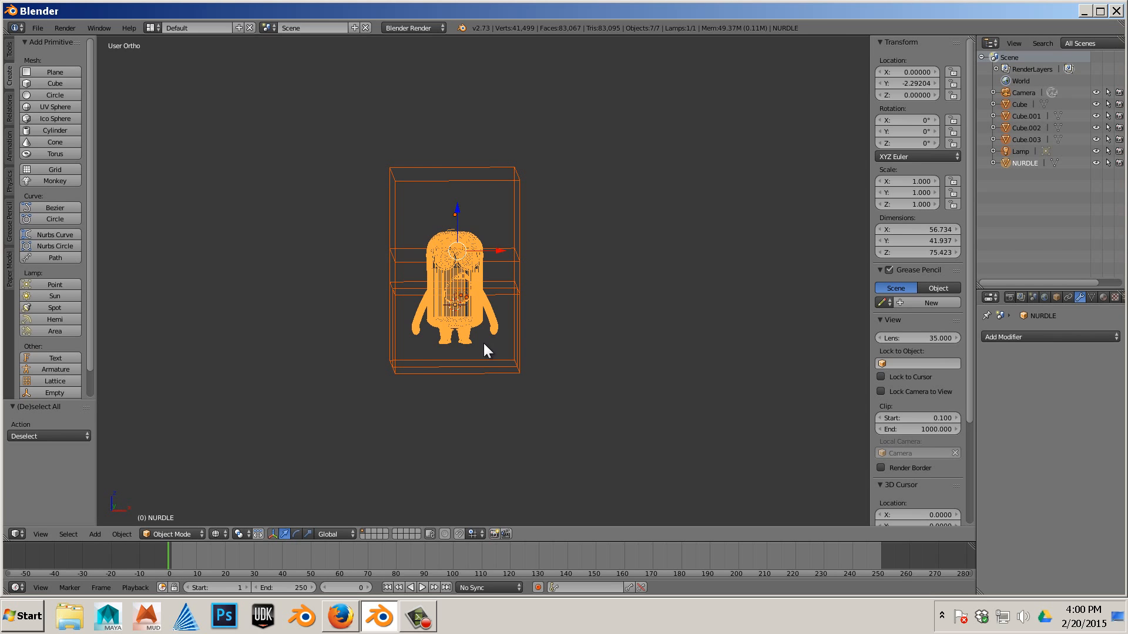
{"action": "key", "text": "shift+d"}
{"action": "right_click", "coordinate": [481, 341]}
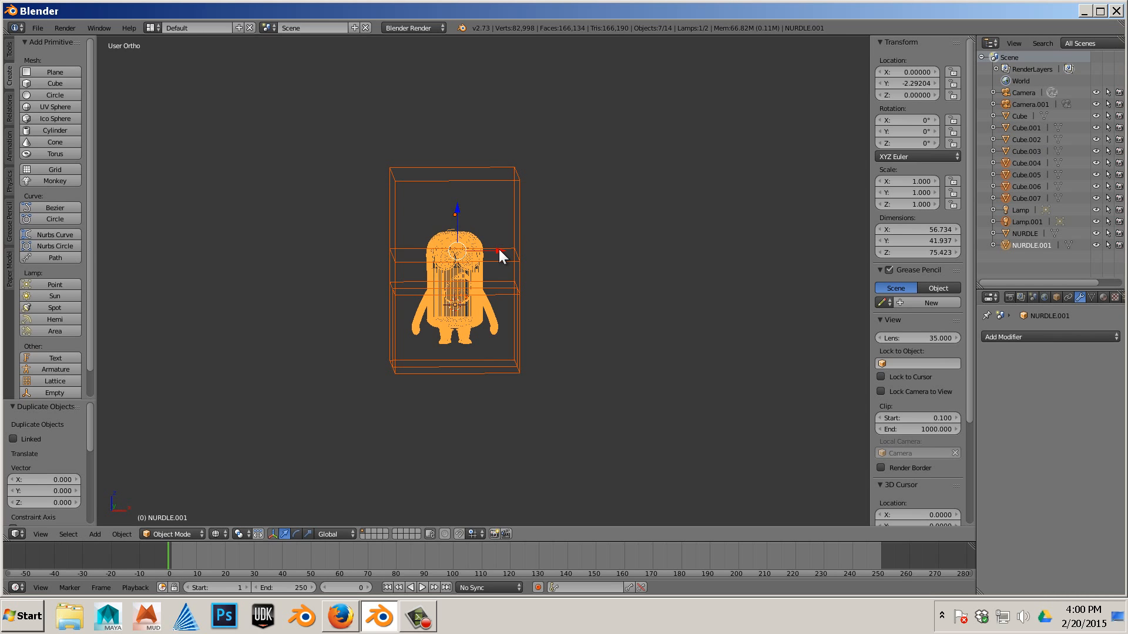
{"action": "left_click_drag", "start_coordinate": [500, 257], "coordinate": [737, 270]}
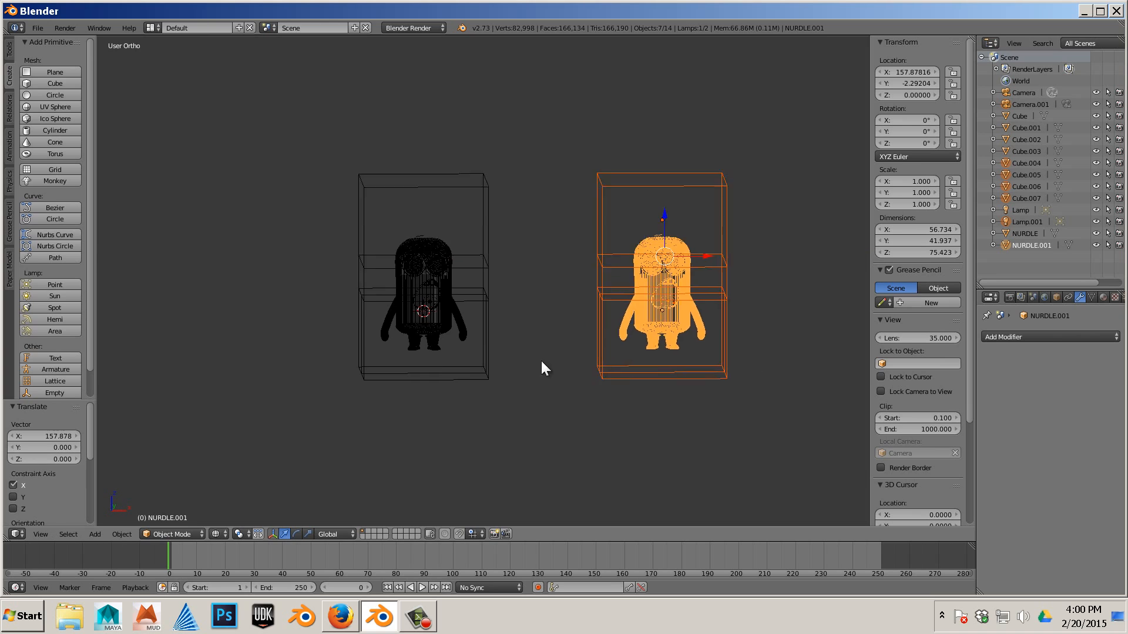
- Move the duplicated set about 254 units along Y and then downward along Z
{"action": "middle_click_drag", "start_coordinate": [541, 361], "coordinate": [498, 366], "text": "shift"}
{"action": "scroll", "coordinate": [387, 350], "scroll_direction": "down", "scroll_amount": 2}
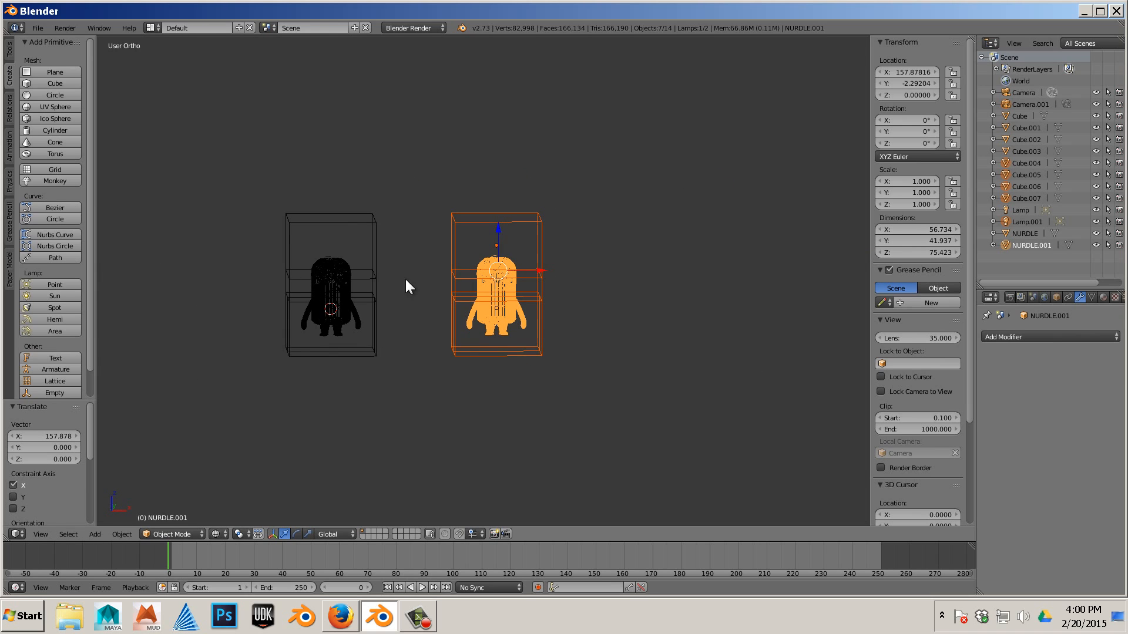
{"action": "left_click_drag", "start_coordinate": [407, 200], "coordinate": [229, 437]}
{"action": "middle_click_drag", "start_coordinate": [432, 394], "coordinate": [371, 453]}
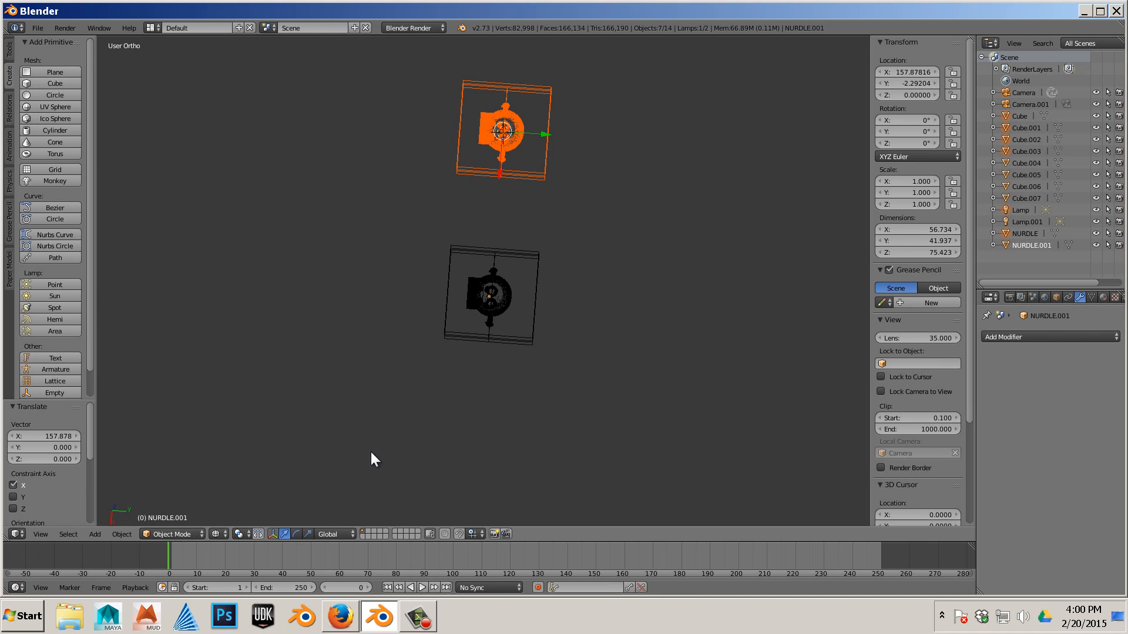
{"action": "left_click_drag", "start_coordinate": [542, 134], "coordinate": [810, 177]}
{"action": "middle_click_drag", "start_coordinate": [496, 255], "coordinate": [577, 139]}
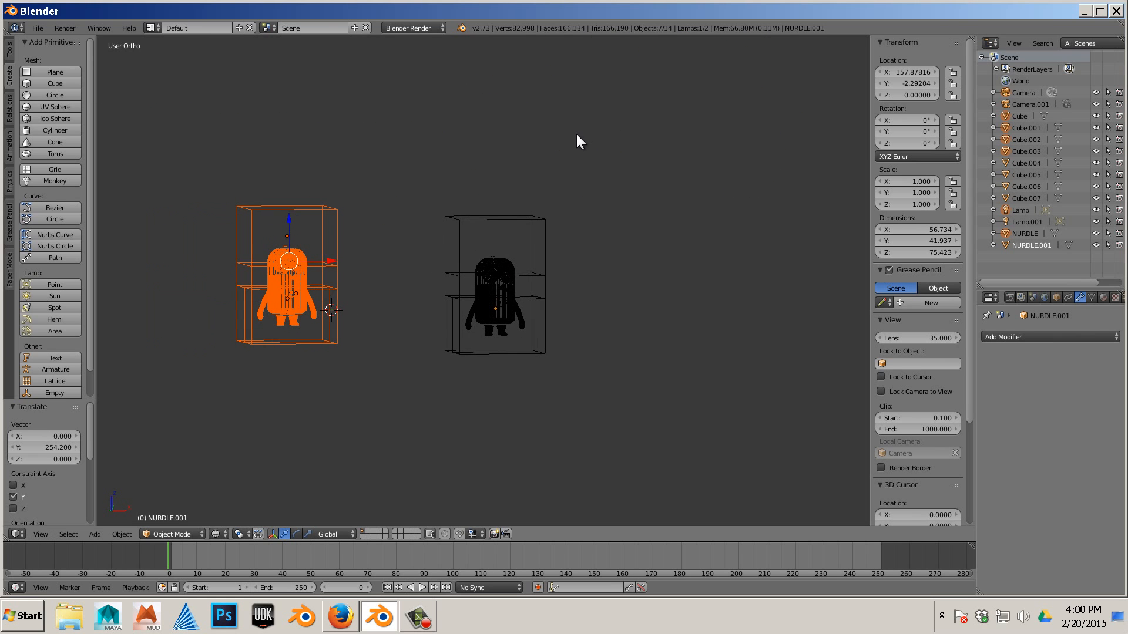
{"action": "left_click_drag", "start_coordinate": [302, 218], "coordinate": [295, 468]}
- Box-select the upper minion set and, in front view, move it along X back to the centre
{"action": "key", "text": "a"}
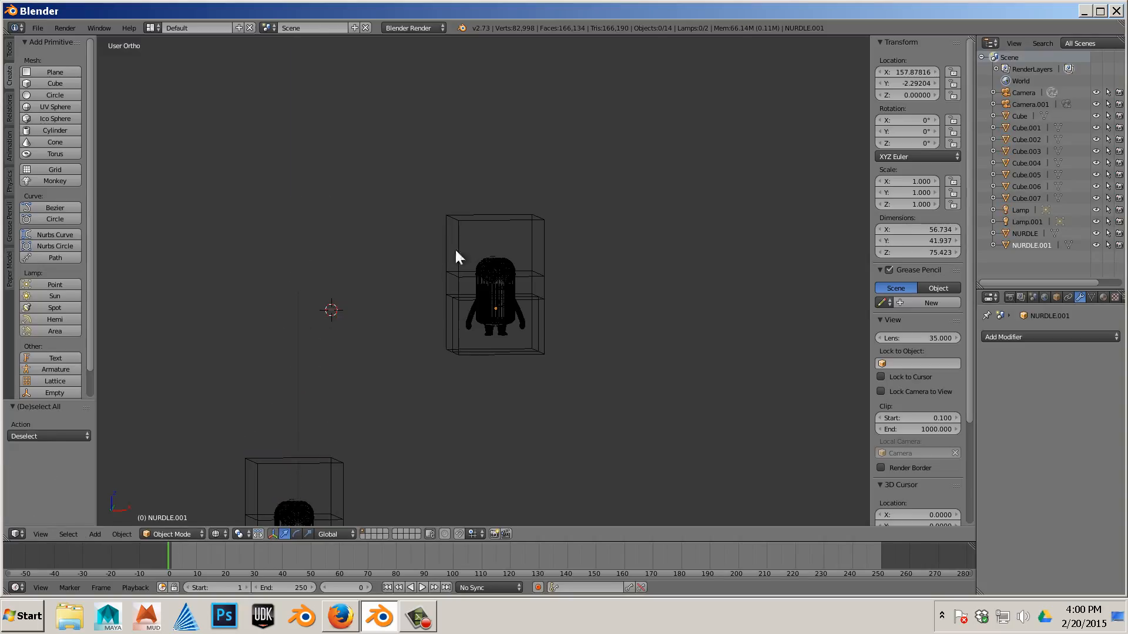
{"action": "key", "text": "b"}
{"action": "left_click_drag", "start_coordinate": [427, 210], "coordinate": [611, 378]}
{"action": "key", "text": "KP_1"}
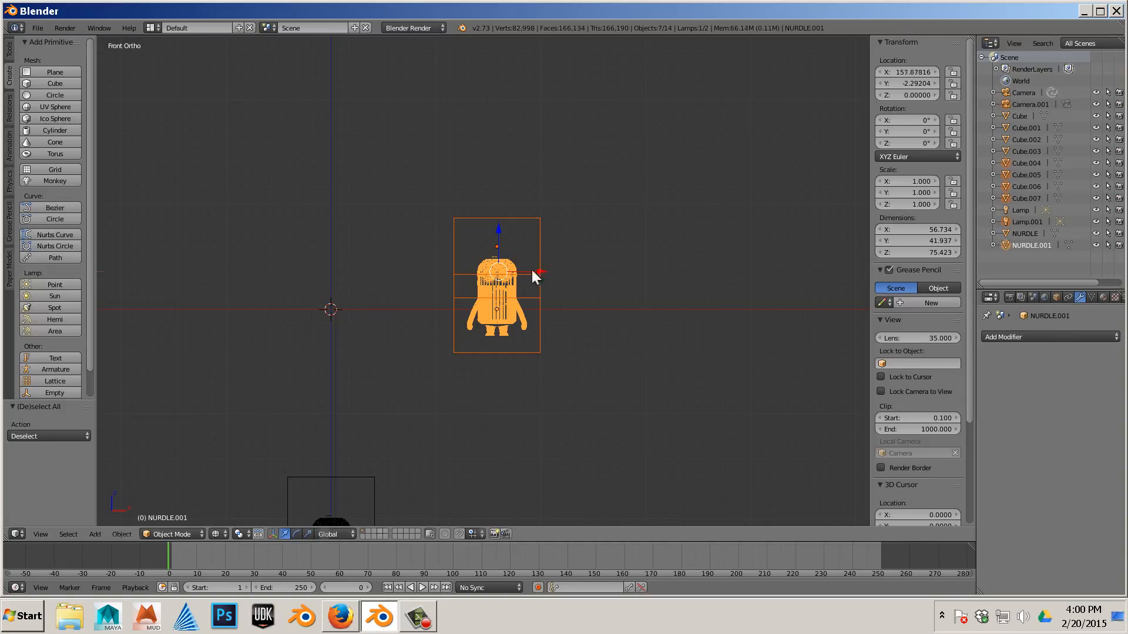
{"action": "left_click_drag", "start_coordinate": [532, 269], "coordinate": [374, 277]}
- Inspect the cubes surrounding the centred minion by selecting each one in turn
{"action": "key", "text": "a"}
{"action": "middle_click_drag", "start_coordinate": [409, 333], "coordinate": [608, 329], "text": "shift"}
{"action": "scroll", "coordinate": [532, 348], "scroll_direction": "up", "scroll_amount": 5}
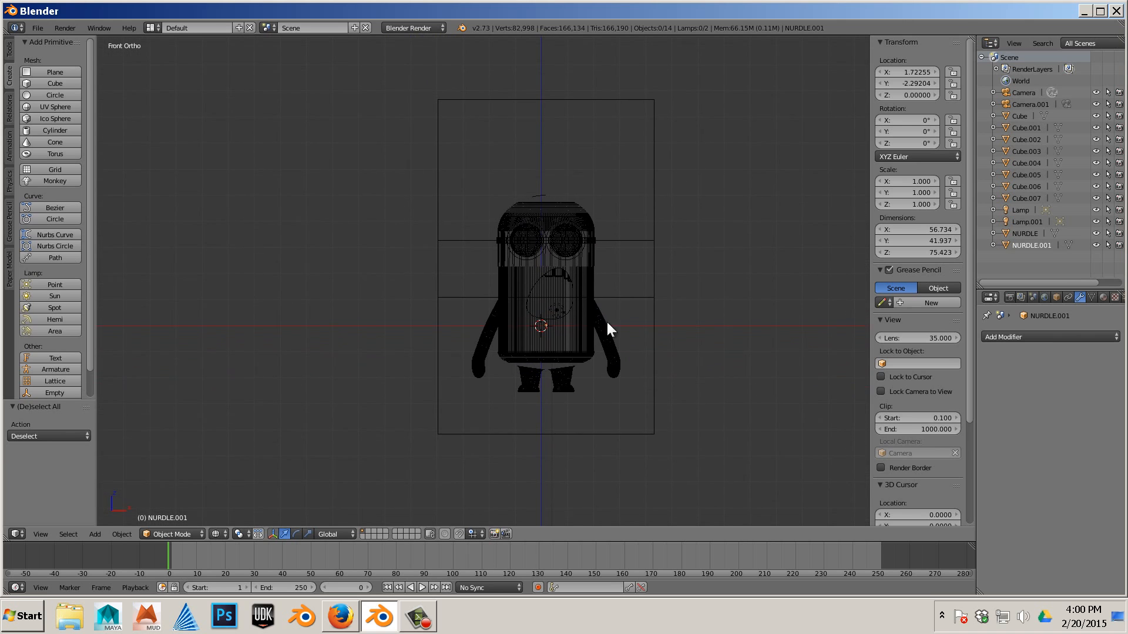
{"action": "right_click", "coordinate": [646, 411]}
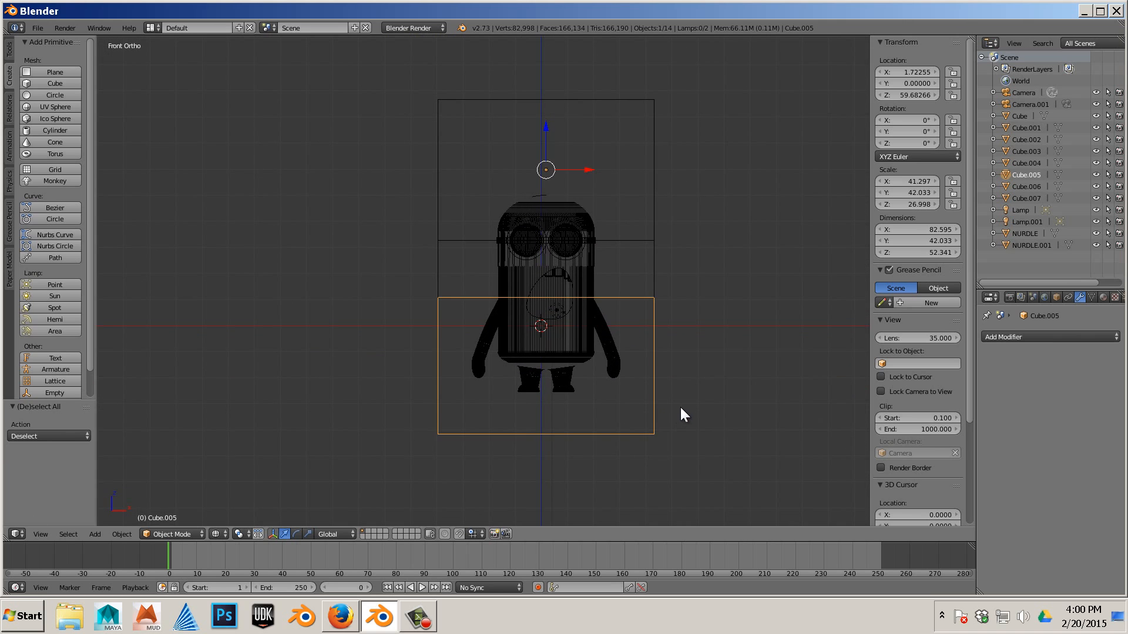
{"action": "scroll", "coordinate": [680, 407], "scroll_direction": "up", "scroll_amount": 1}
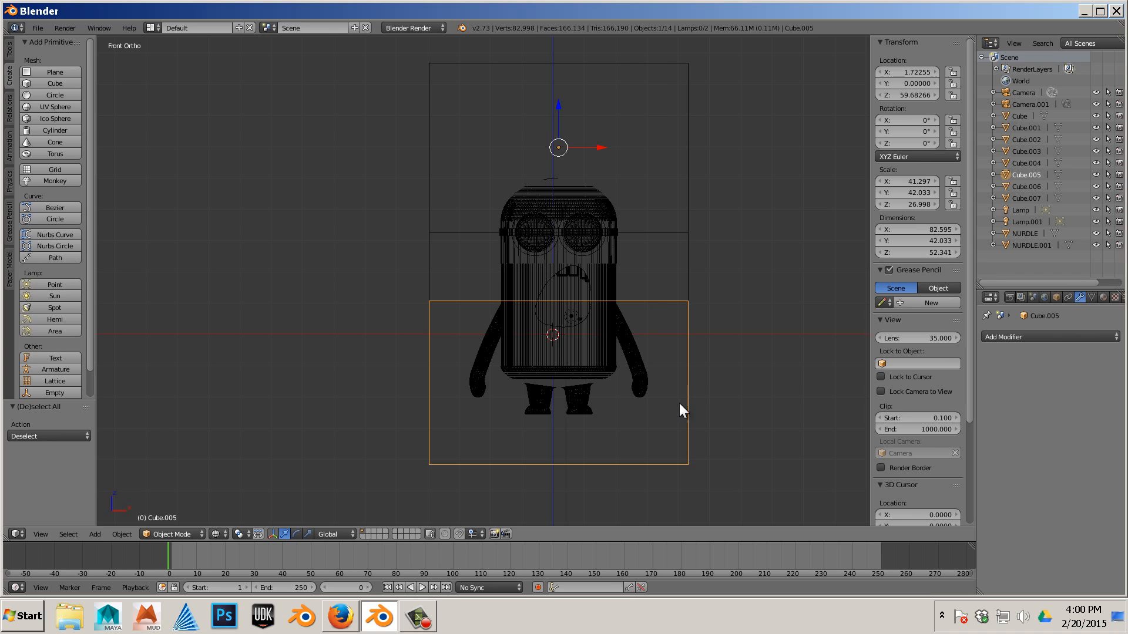
{"action": "right_click", "coordinate": [616, 364]}
{"action": "mouse_move", "coordinate": [701, 377]}
{"action": "middle_mouse_down"}
{"action": "mouse_move", "coordinate": [689, 382]}
{"action": "mouse_move", "coordinate": [721, 376]}
{"action": "middle_mouse_up"}
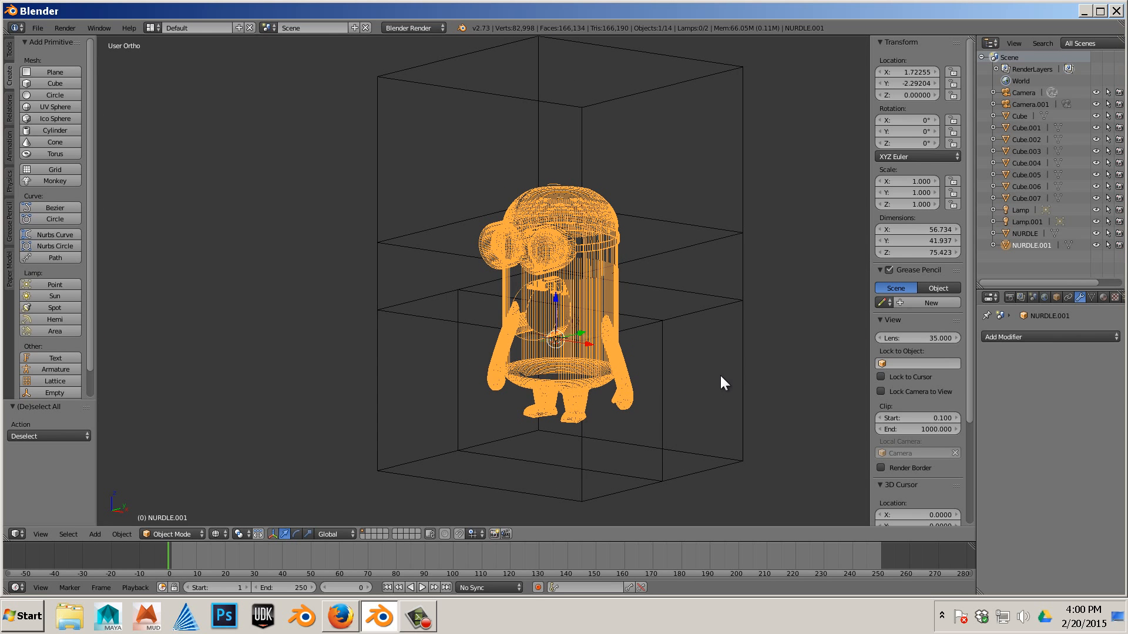
{"action": "right_click", "coordinate": [621, 482]}
{"action": "right_click", "coordinate": [613, 487]}
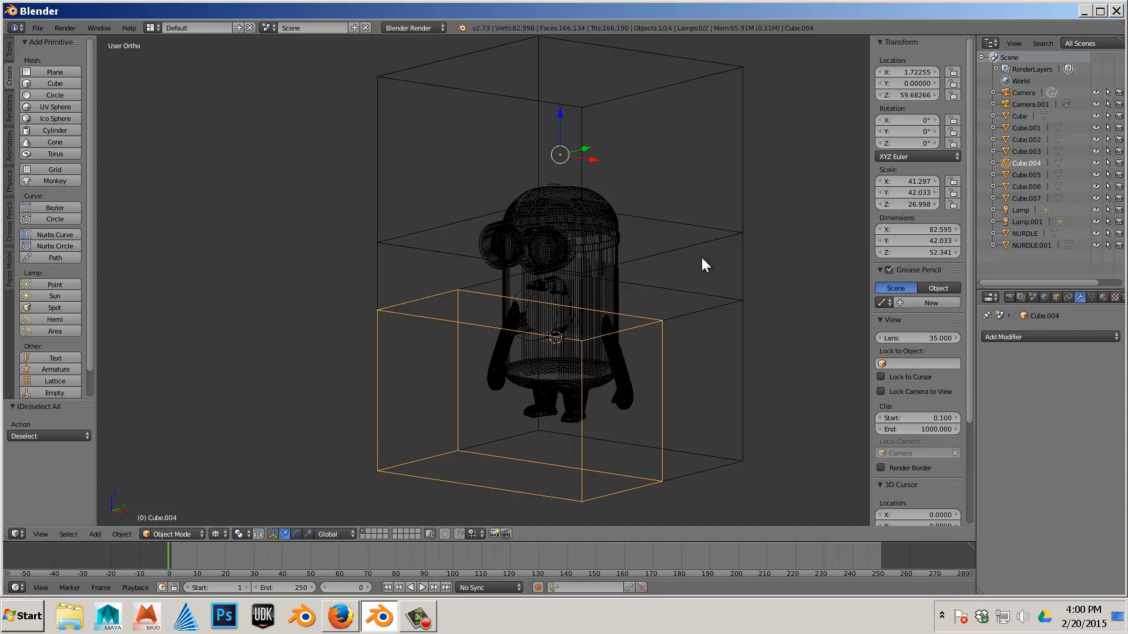
{"action": "right_click", "coordinate": [737, 255]}
{"action": "right_click", "coordinate": [733, 192]}
{"action": "scroll", "coordinate": [728, 207], "scroll_direction": "down", "scroll_amount": 4}
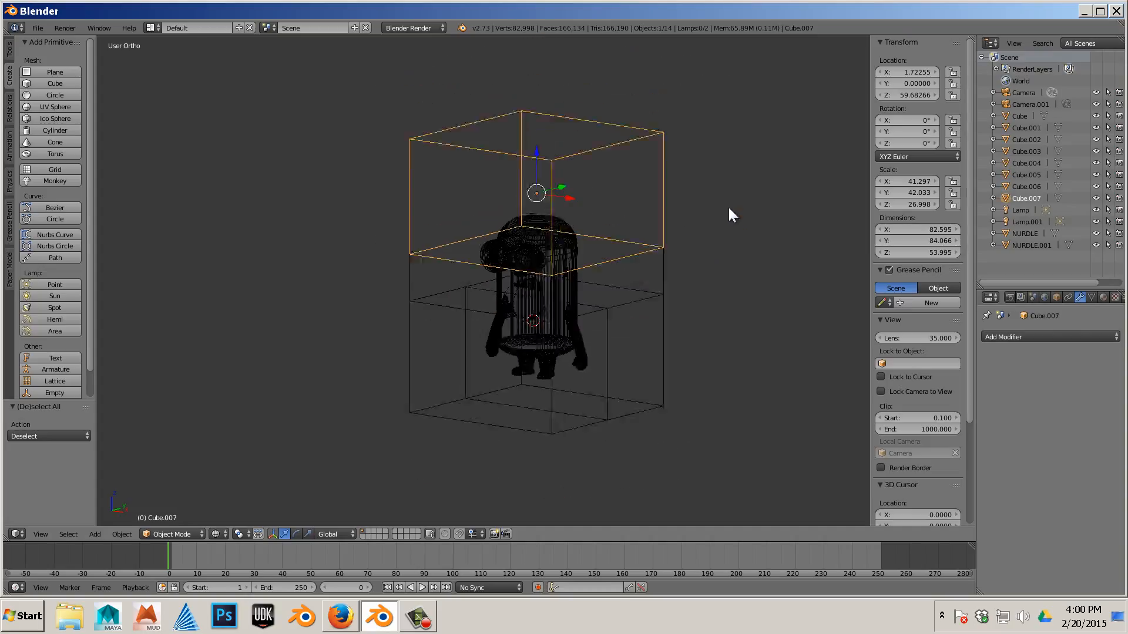
- Box-select the centred minion set and, in back view, duplicate it about 140 units along X
{"action": "key", "text": "b"}
{"action": "left_click_drag", "start_coordinate": [682, 168], "coordinate": [361, 428]}
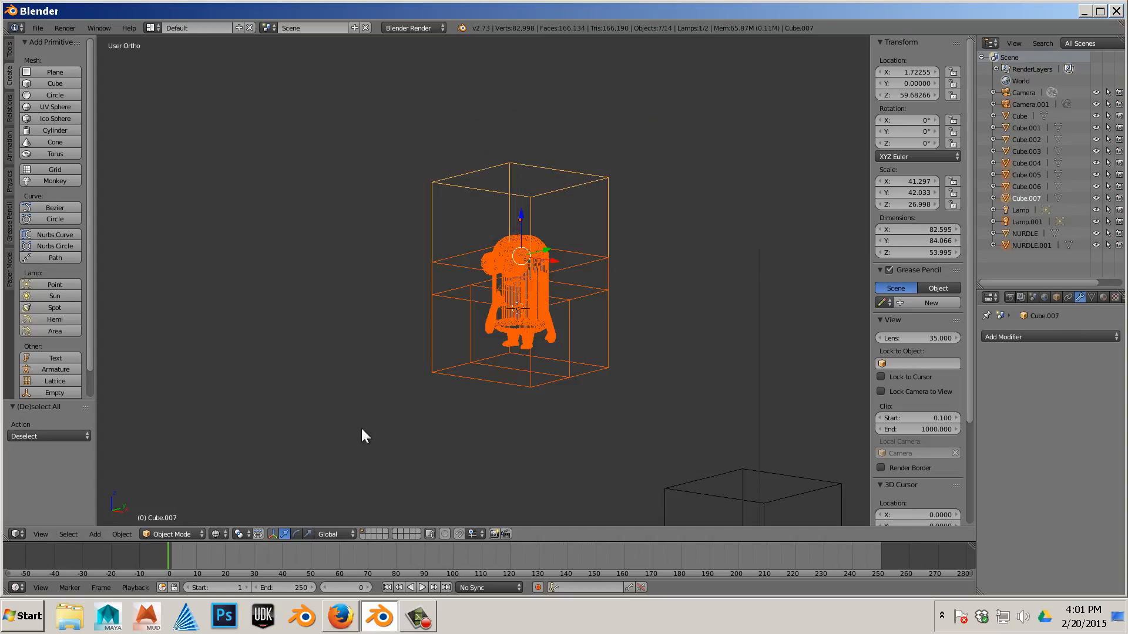
{"action": "key", "text": "ctrl+KP_1"}
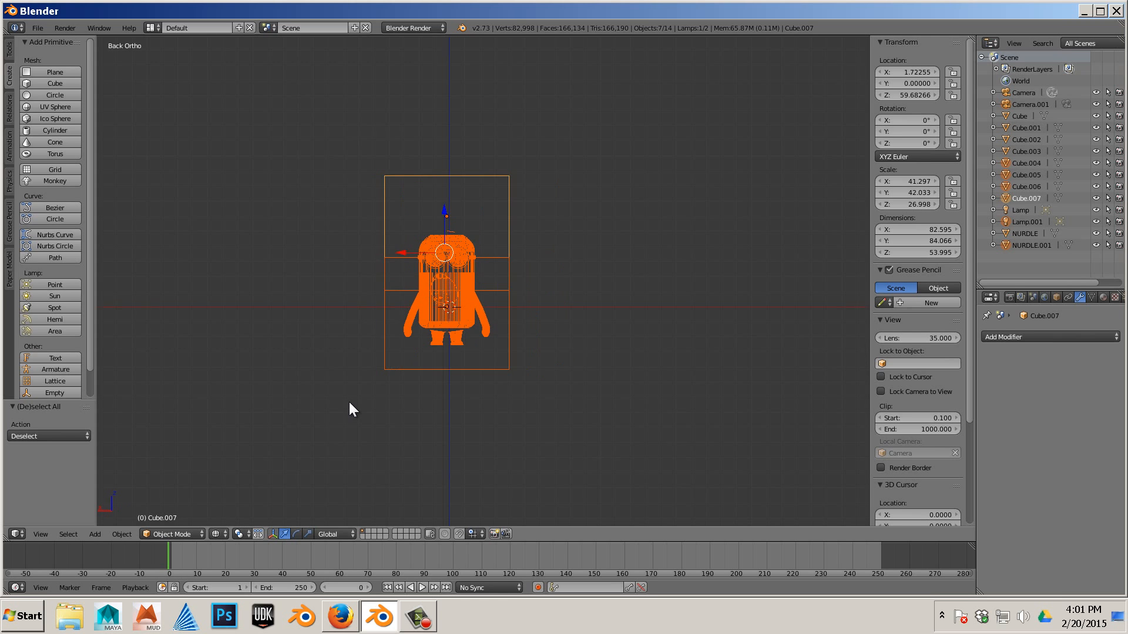
{"action": "key", "text": "ctrl+KP_3"}
{"action": "key", "text": "ctrl+KP_1"}
{"action": "scroll", "coordinate": [415, 262], "scroll_direction": "down", "scroll_amount": 2}
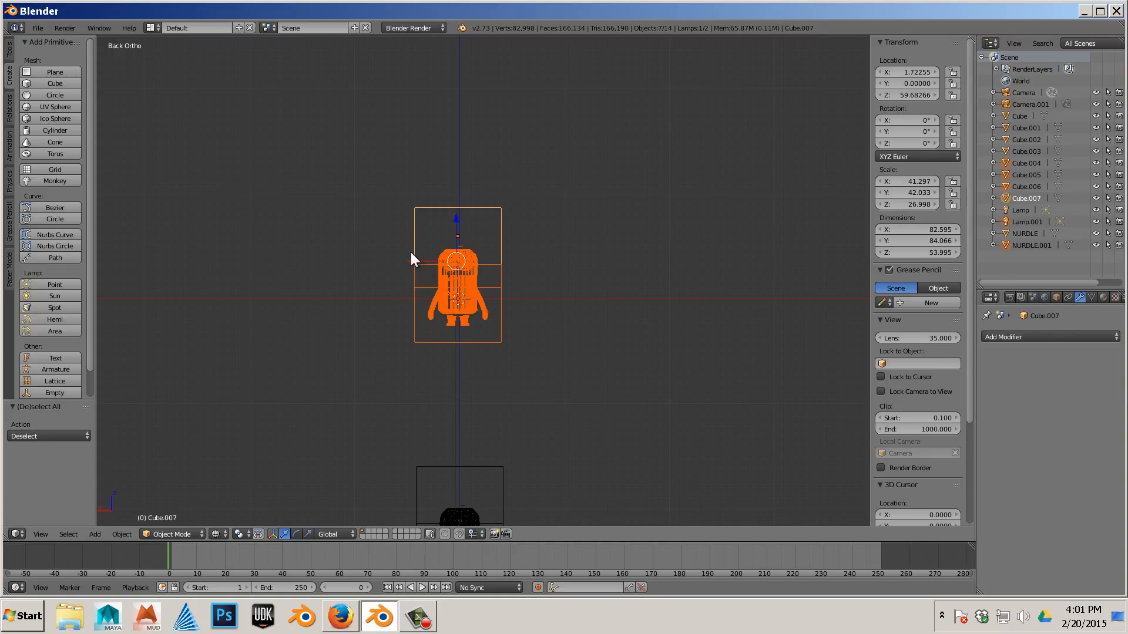
{"action": "key", "text": "shift+d"}
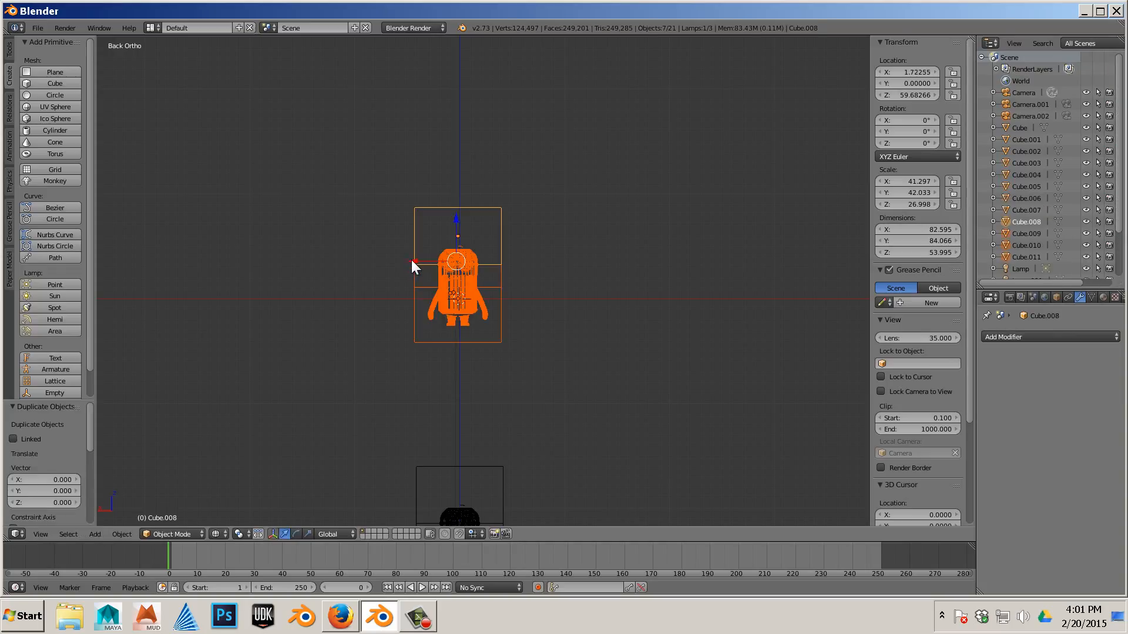
{"action": "left_click", "coordinate": [263, 271]}
- Duplicate the new copy again, constrained to about 146 units along X
{"action": "key", "text": "shift+d"}
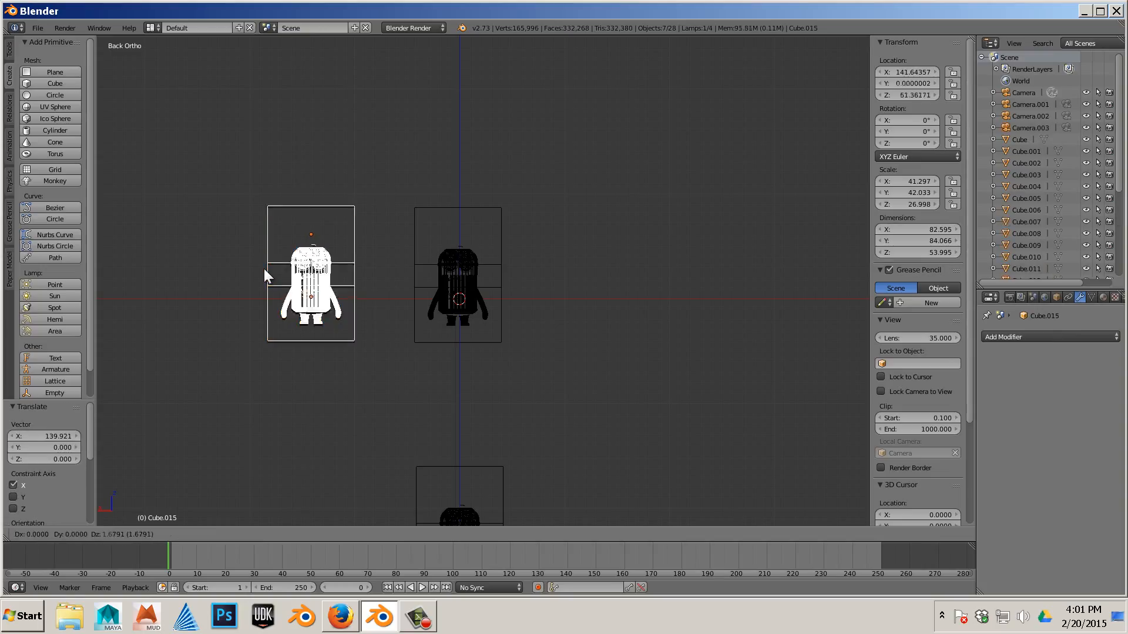
{"action": "key", "text": "x"}
{"action": "left_click_drag", "start_coordinate": [112, 258], "coordinate": [113, 258]}
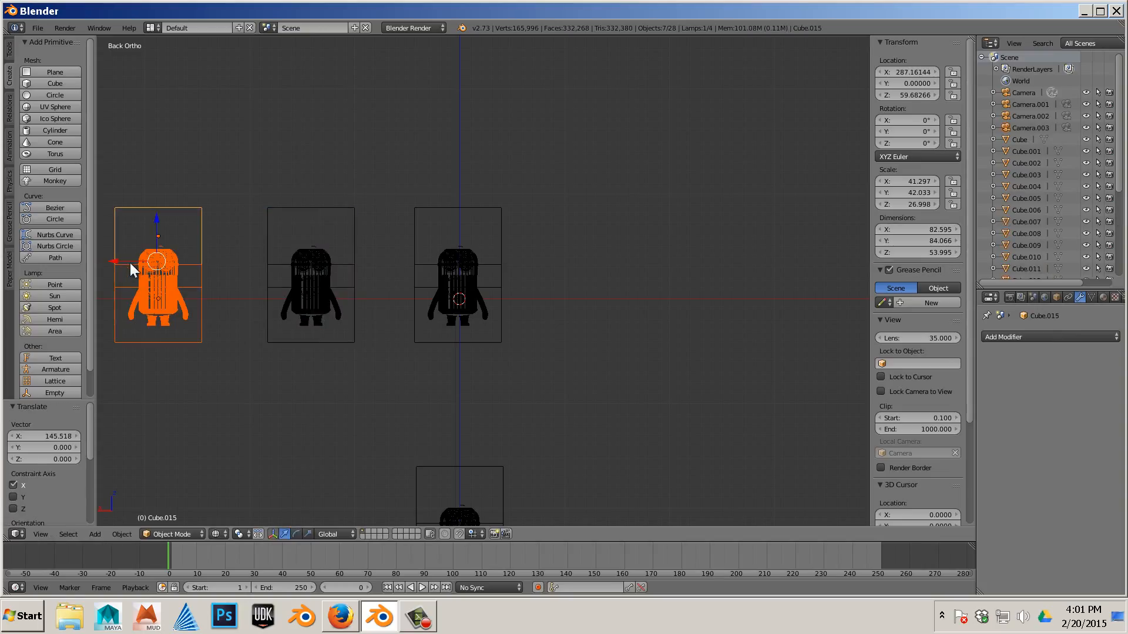
- Duplicate the latest copy once more and move it about 123 units along X
{"action": "key", "text": "shift+d"}
{"action": "left_click", "coordinate": [113, 258]}
{"action": "key", "text": "g"}
{"action": "key", "text": "x"}
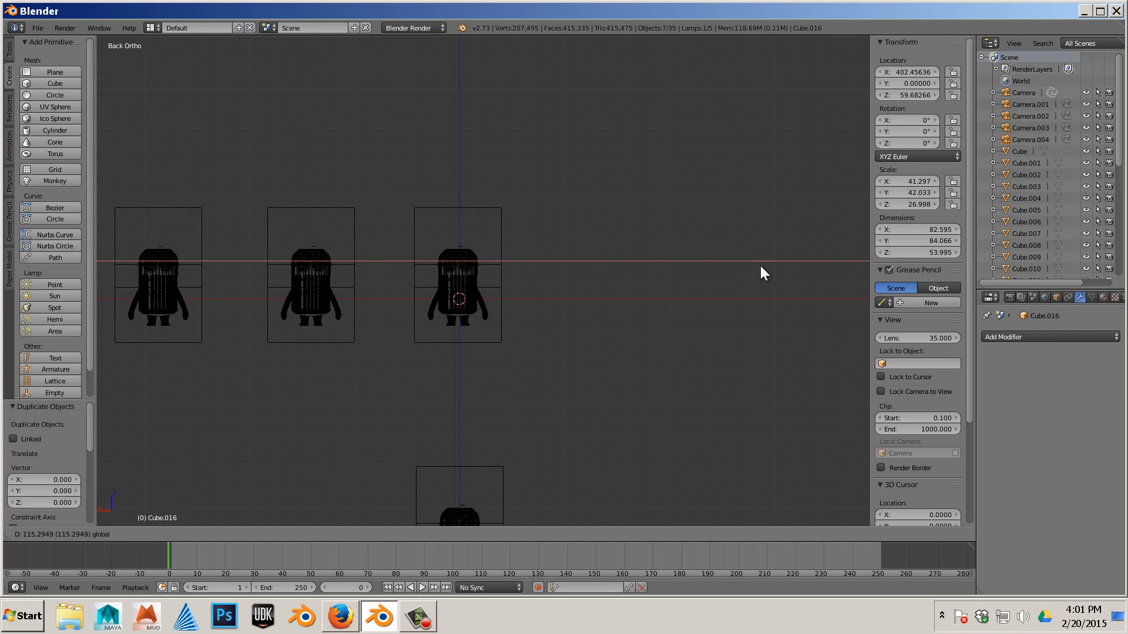
{"action": "left_click", "coordinate": [833, 277]}
{"action": "scroll", "coordinate": [732, 294], "scroll_direction": "down", "scroll_amount": 3}
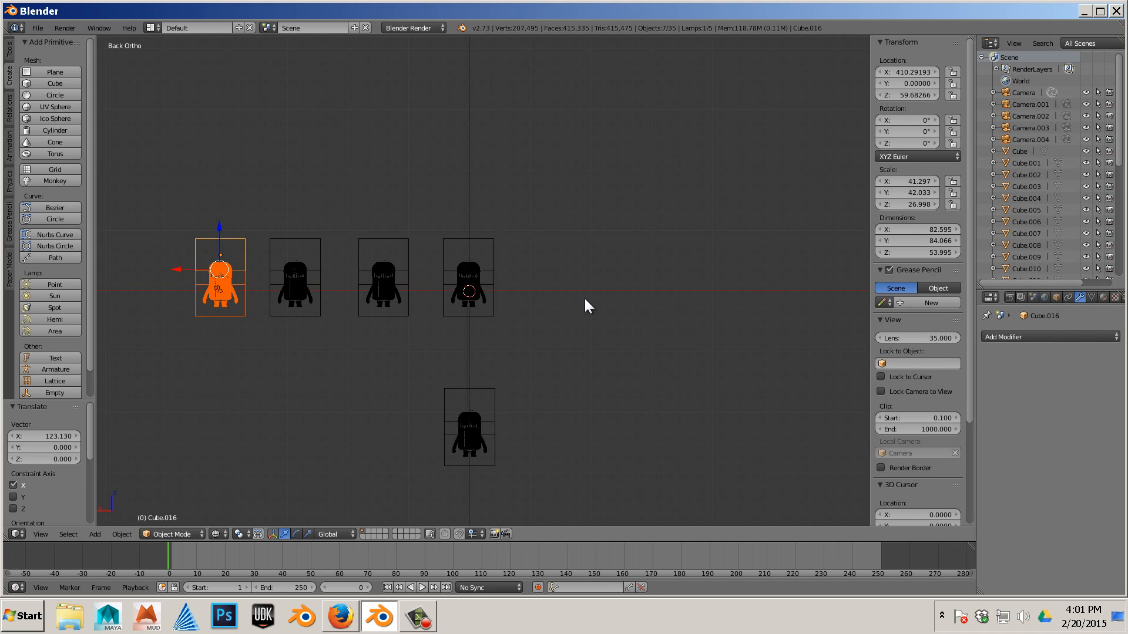
{"action": "middle_click_drag", "start_coordinate": [583, 298], "coordinate": [693, 291], "text": "shift"}
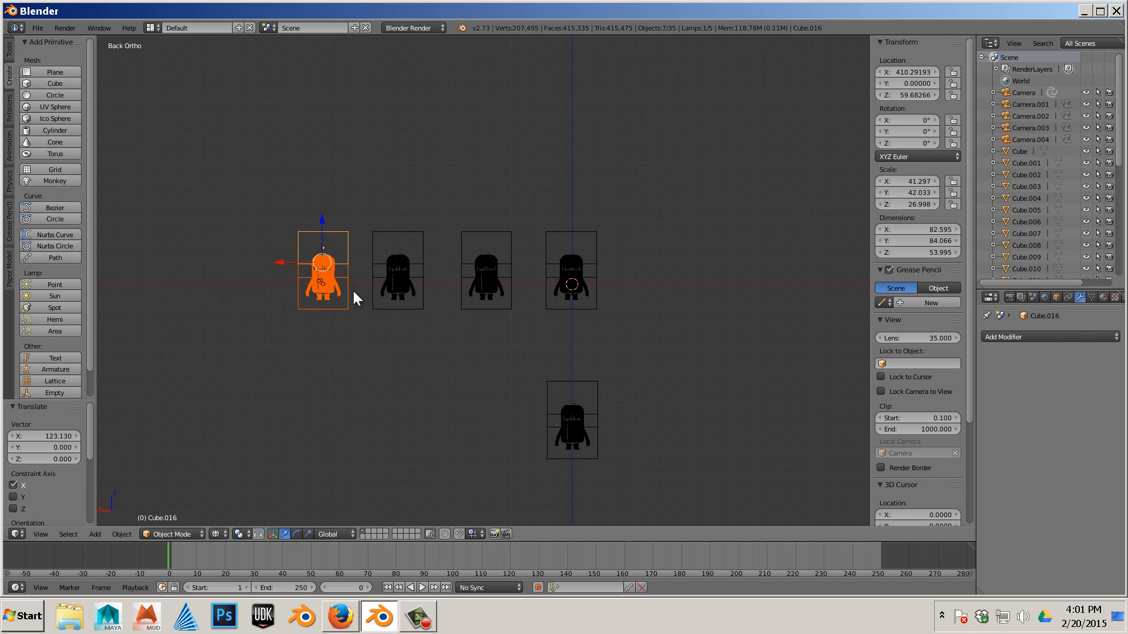
- Create a fourth copy of the minion set about 164 units along X
{"action": "key", "text": "shift+d"}
{"action": "left_click", "coordinate": [286, 263]}
{"action": "key", "text": "g"}
{"action": "key", "text": "x"}
{"action": "left_click", "coordinate": [210, 277]}
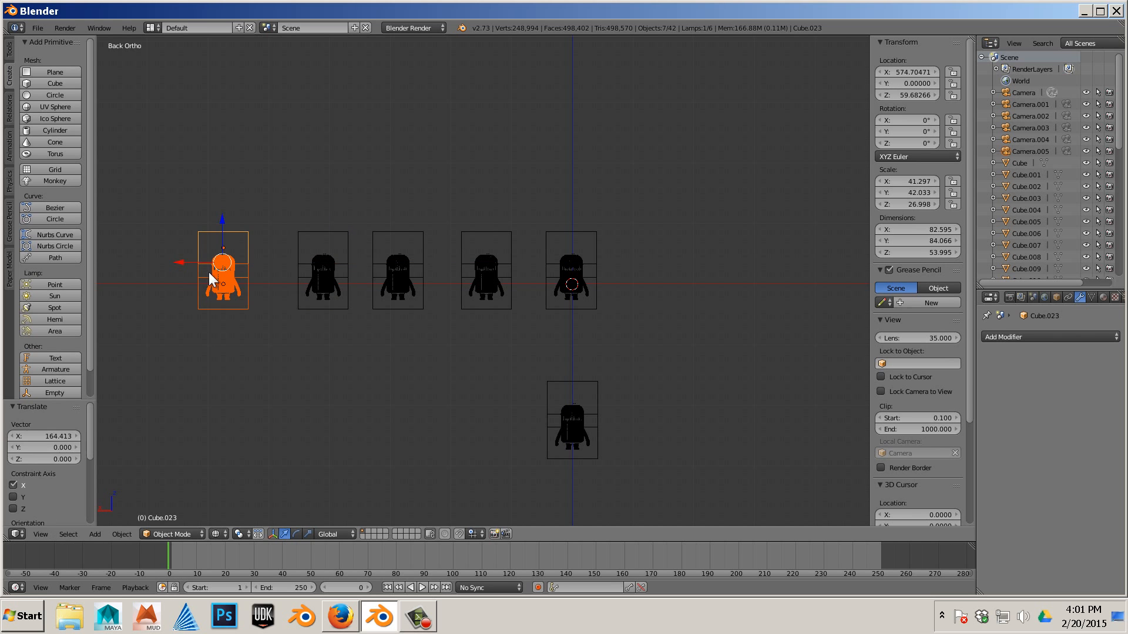
- Examine the row of duplicated minion sets up close from different angles
{"action": "key", "text": "a"}
{"action": "middle_click_drag", "start_coordinate": [640, 319], "coordinate": [546, 331], "text": "shift"}
{"action": "scroll", "coordinate": [643, 345], "scroll_direction": "up", "scroll_amount": 6}
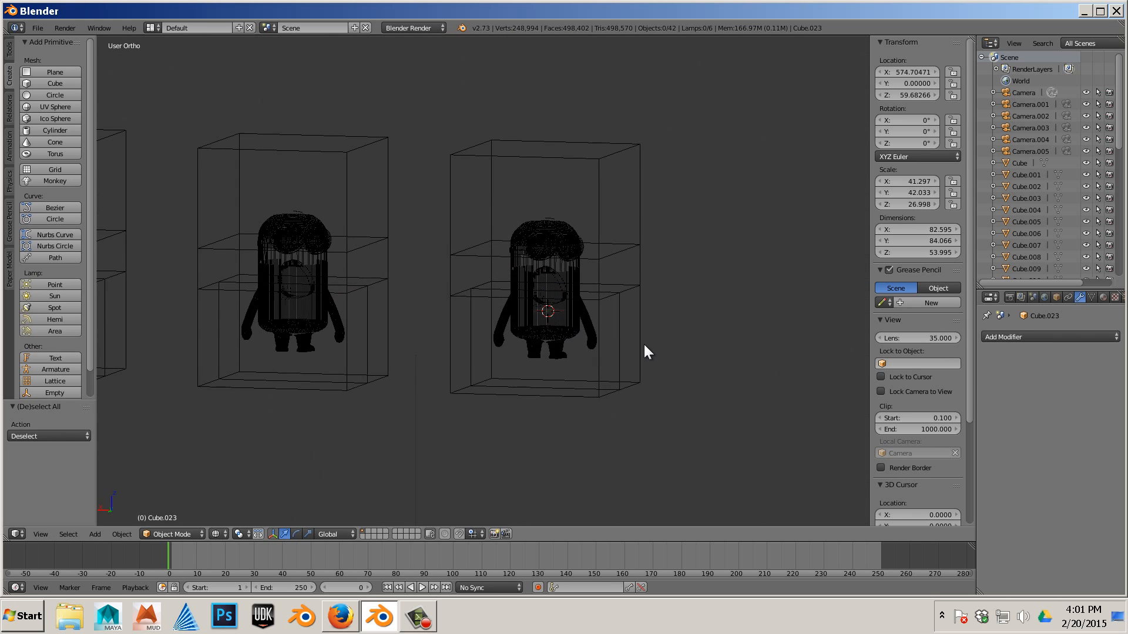
{"action": "middle_click_drag", "start_coordinate": [644, 344], "coordinate": [534, 351]}
{"action": "scroll", "coordinate": [534, 350], "scroll_direction": "up", "scroll_amount": 5}
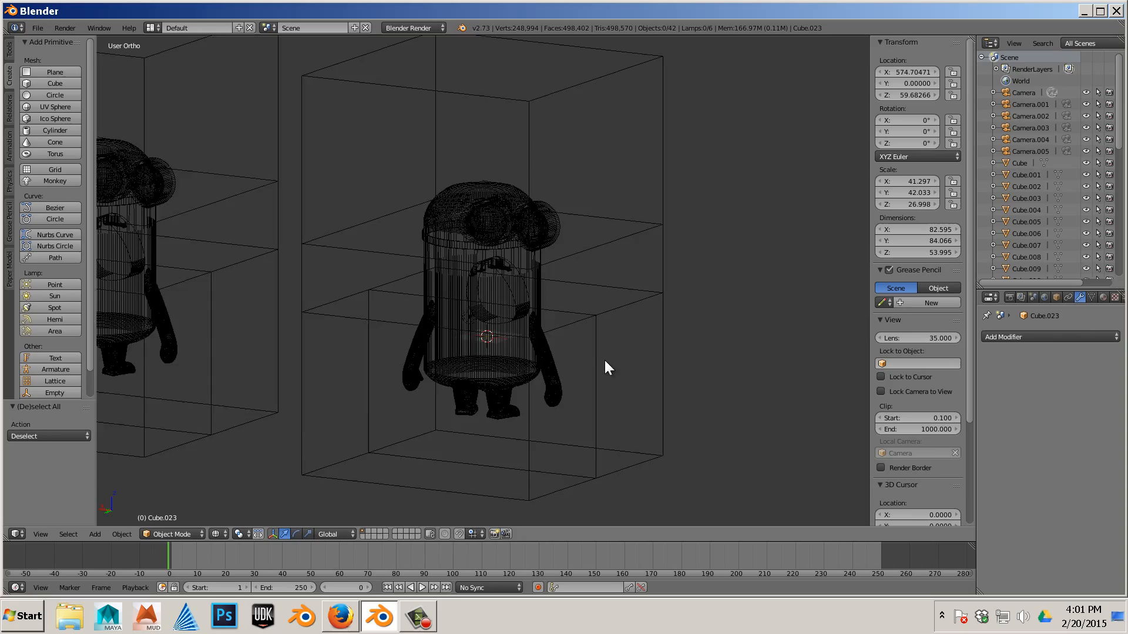
{"action": "right_click", "coordinate": [550, 358]}
{"action": "middle_click_drag", "start_coordinate": [641, 351], "coordinate": [668, 343]}
{"action": "scroll", "coordinate": [668, 343], "scroll_direction": "down", "scroll_amount": 3}
{"action": "scroll", "coordinate": [643, 336], "scroll_direction": "up", "scroll_amount": 2}
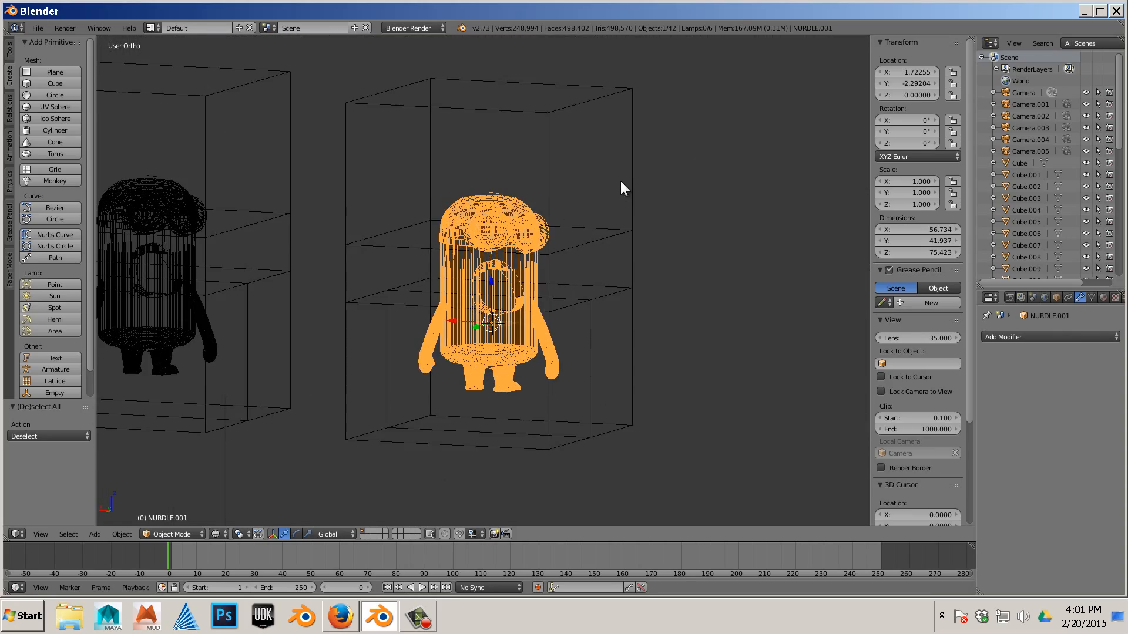
{"action": "key", "text": "a"}
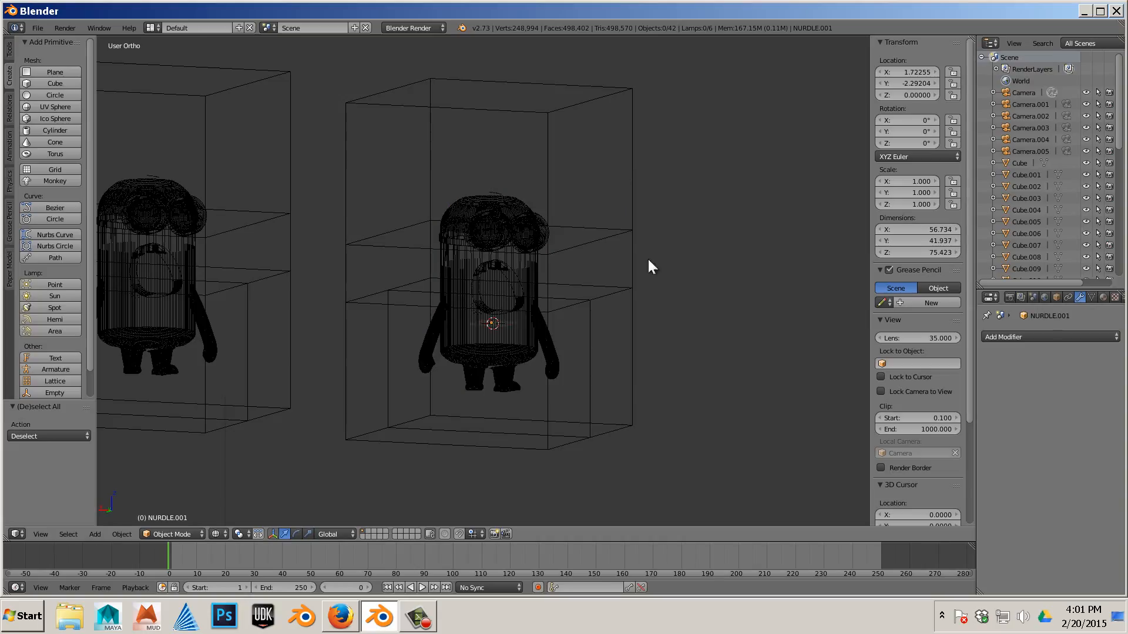
{"action": "scroll", "coordinate": [667, 274], "scroll_direction": "down", "scroll_amount": 3}
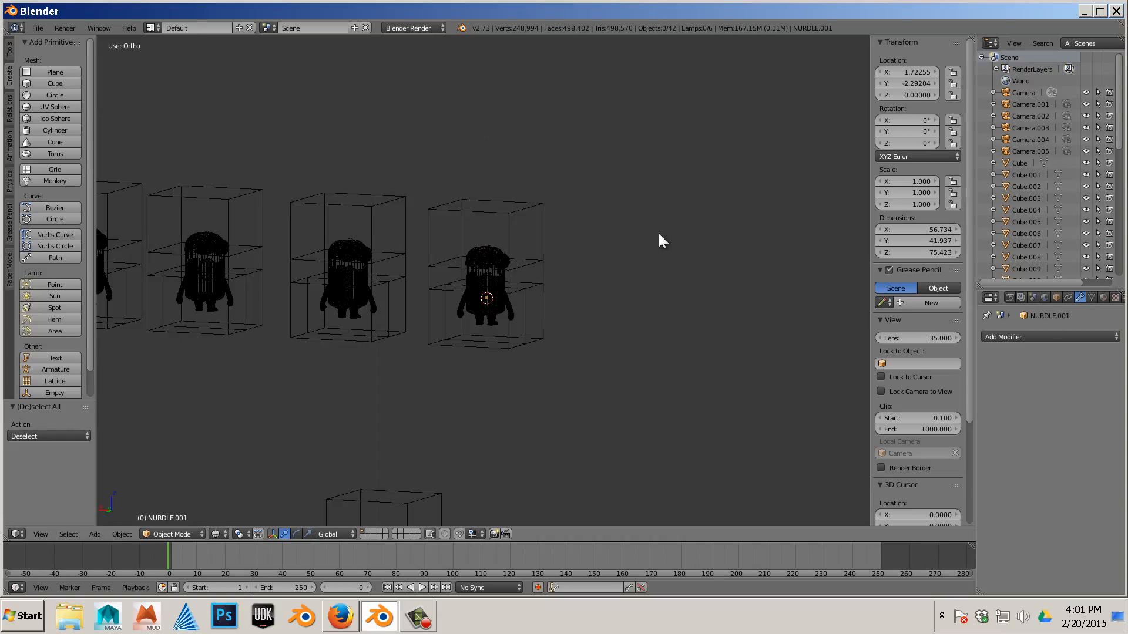
- Select the minion inside the last copied set in front view and add a Boolean modifier to it
{"action": "key", "text": "KP_1"}
{"action": "mouse_move", "coordinate": [582, 249]}
{"action": "middle_mouse_down", "text": "shift"}
{"action": "mouse_move", "coordinate": [437, 265]}
{"action": "mouse_move", "coordinate": [441, 276]}
{"action": "mouse_move", "coordinate": [232, 261]}
{"action": "middle_mouse_up", "text": "shift"}
{"action": "middle_click_drag", "start_coordinate": [701, 264], "coordinate": [529, 284], "text": "shift"}
{"action": "scroll", "coordinate": [450, 263], "scroll_direction": "up", "scroll_amount": 3}
{"action": "right_click", "coordinate": [610, 238]}
{"action": "scroll", "coordinate": [619, 259], "scroll_direction": "up", "scroll_amount": 3}
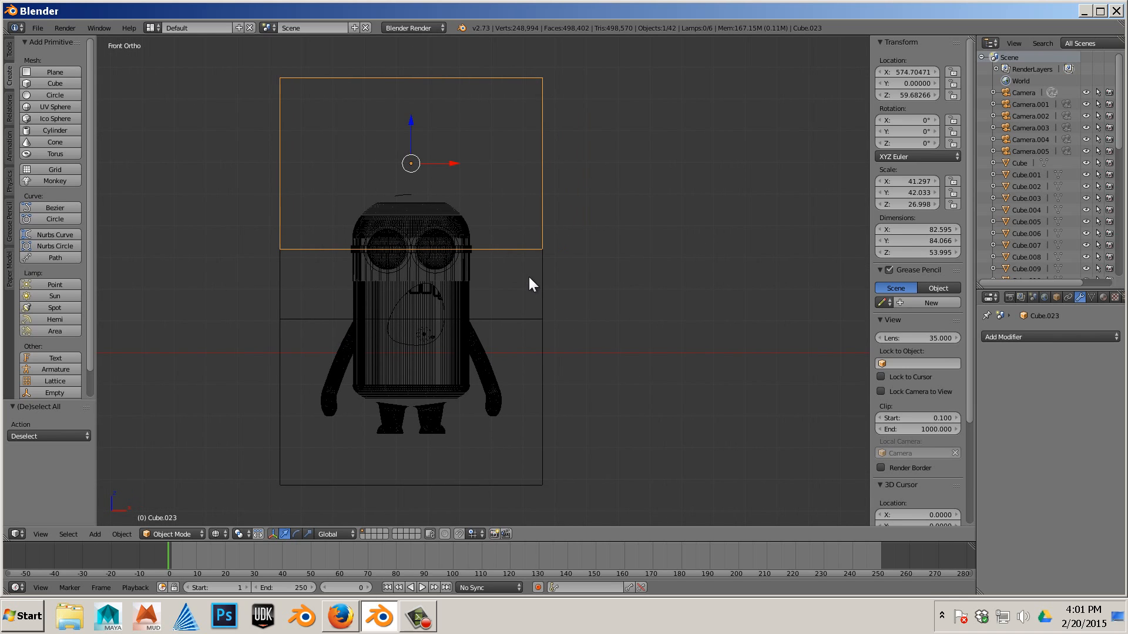
{"action": "right_click", "coordinate": [463, 221]}
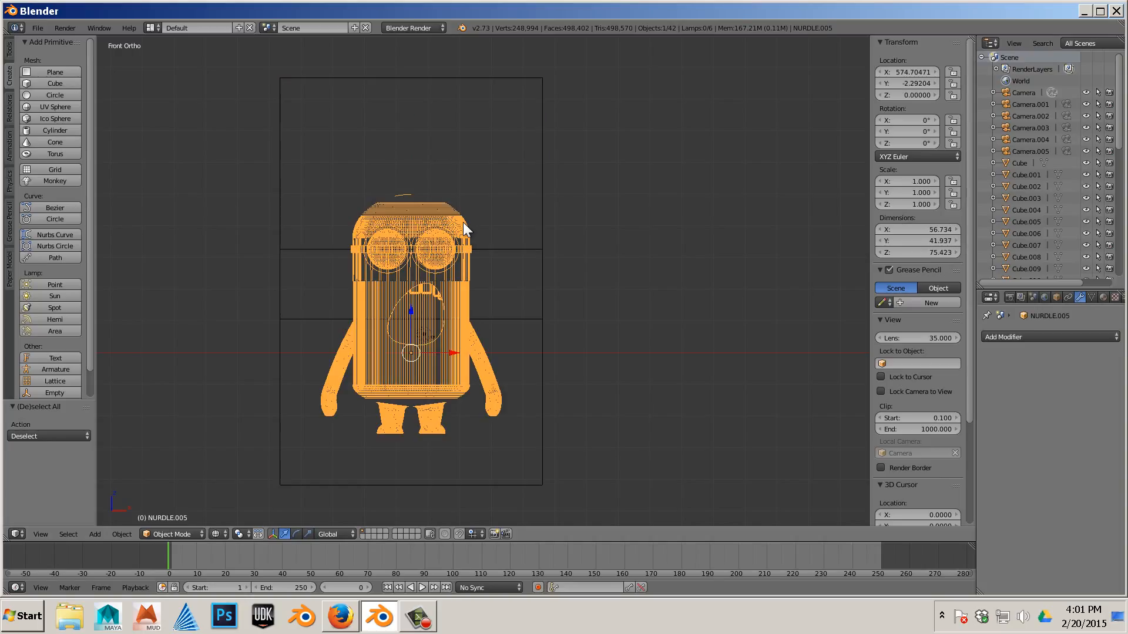
{"action": "left_click", "coordinate": [1014, 339]}
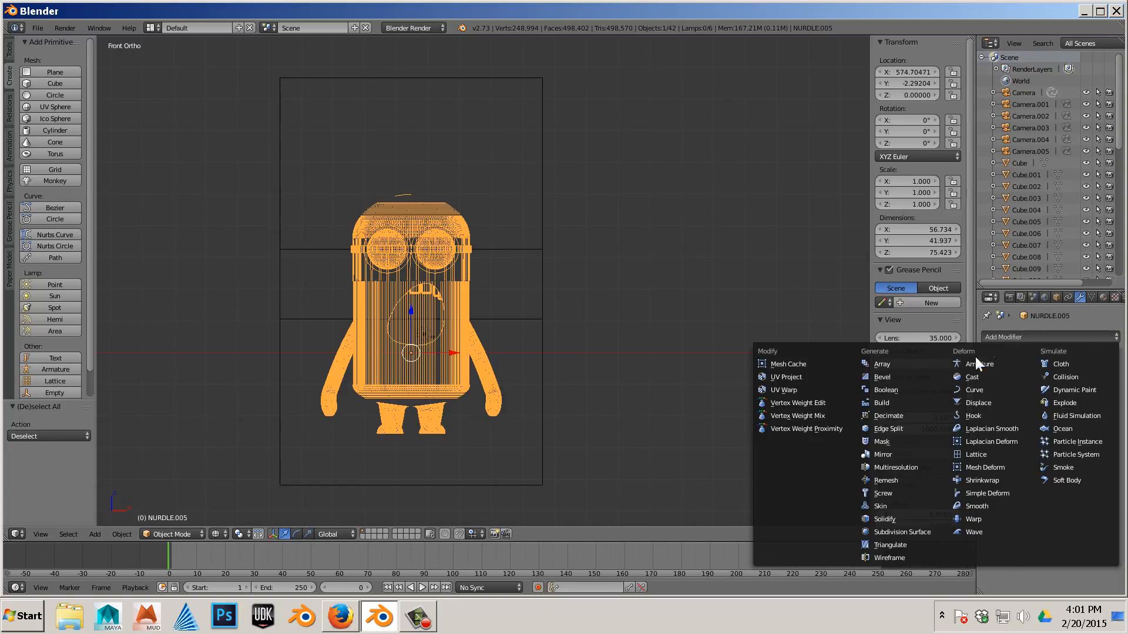
{"action": "left_click", "coordinate": [908, 389]}
- Try a Boolean Difference with Cube.023 on the minion, then remove the modifier
{"action": "left_click", "coordinate": [1021, 404]}
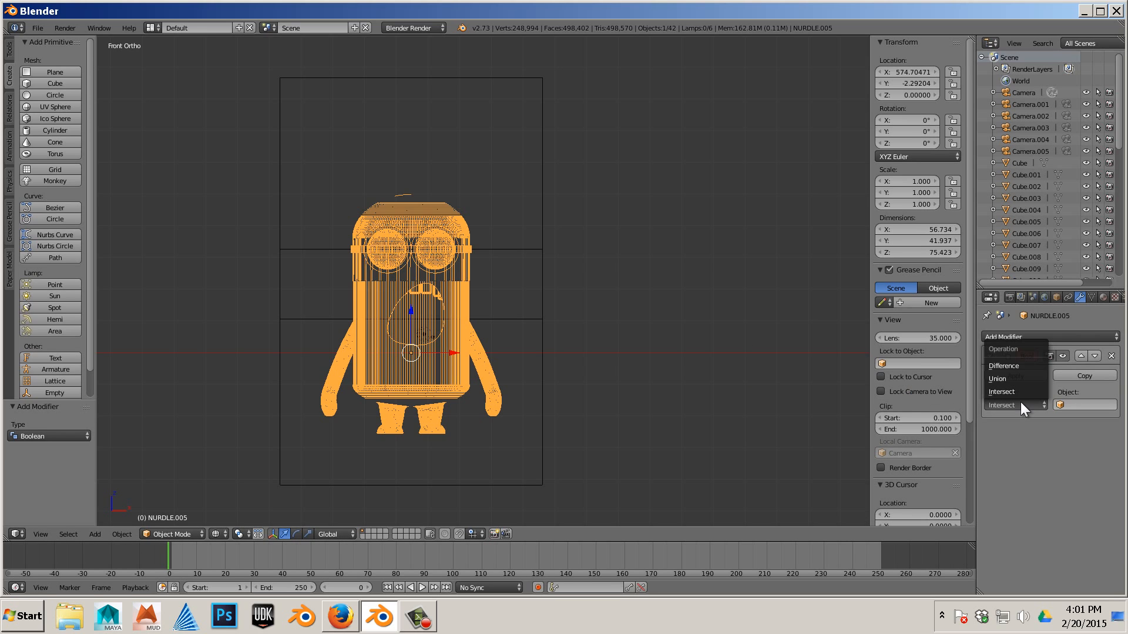
{"action": "left_click", "coordinate": [1017, 368]}
{"action": "left_click", "coordinate": [1058, 406]}
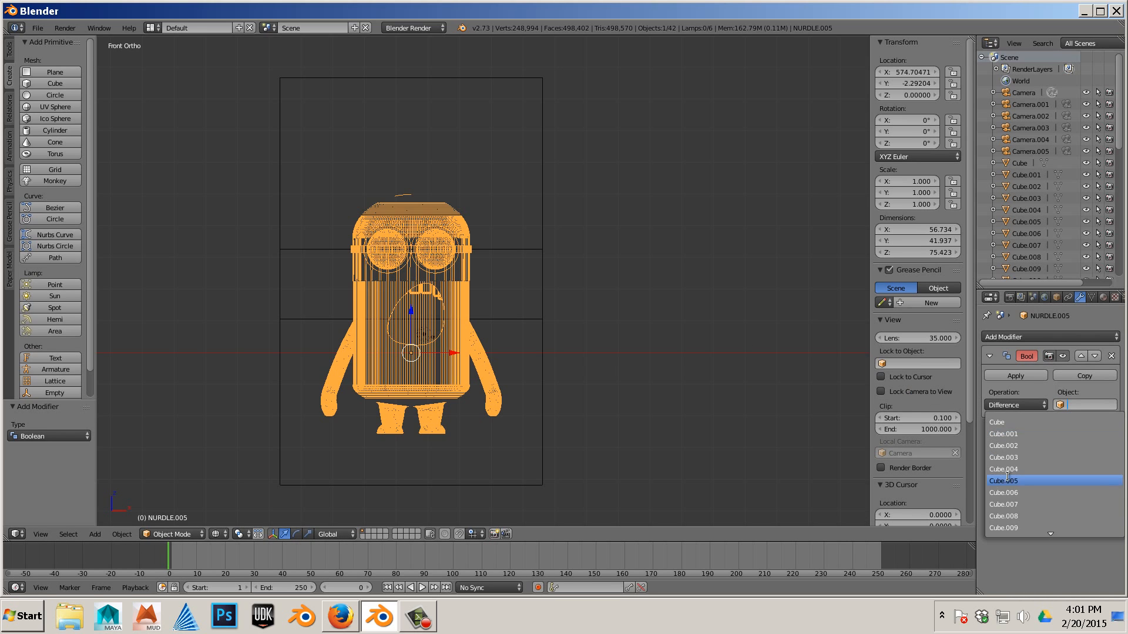
{"action": "scroll", "coordinate": [1032, 505], "scroll_direction": "down", "scroll_amount": 15}
{"action": "key", "text": "Return"}
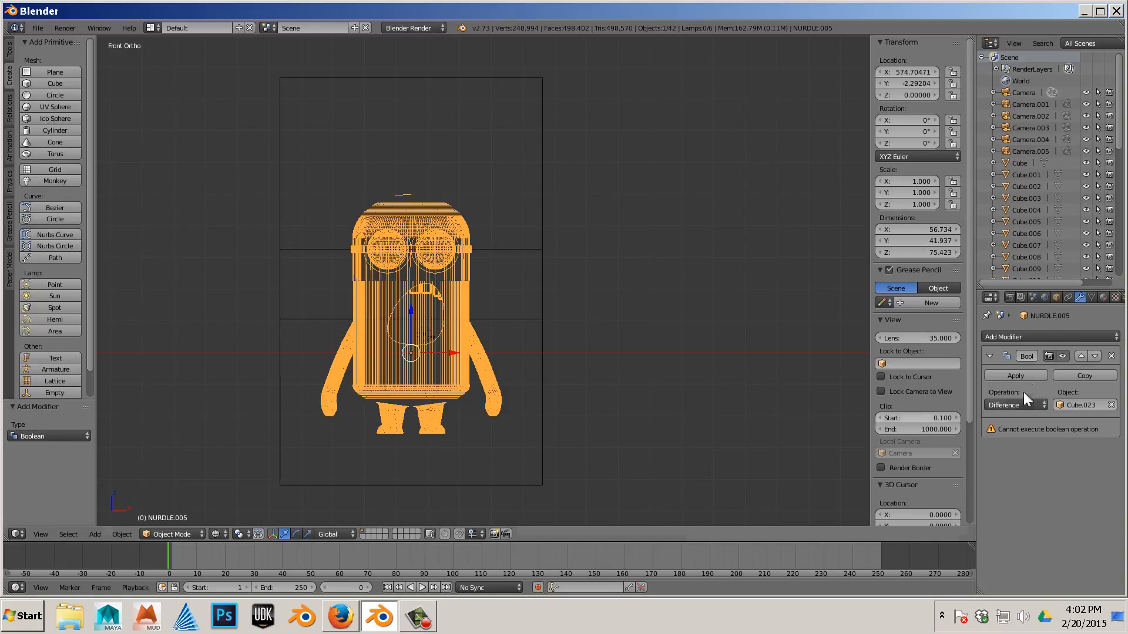
{"action": "left_click", "coordinate": [1110, 356]}
- Reselect the minion and add a Boolean modifier set to Difference with Cube.022 as the object
{"action": "right_click", "coordinate": [542, 292]}
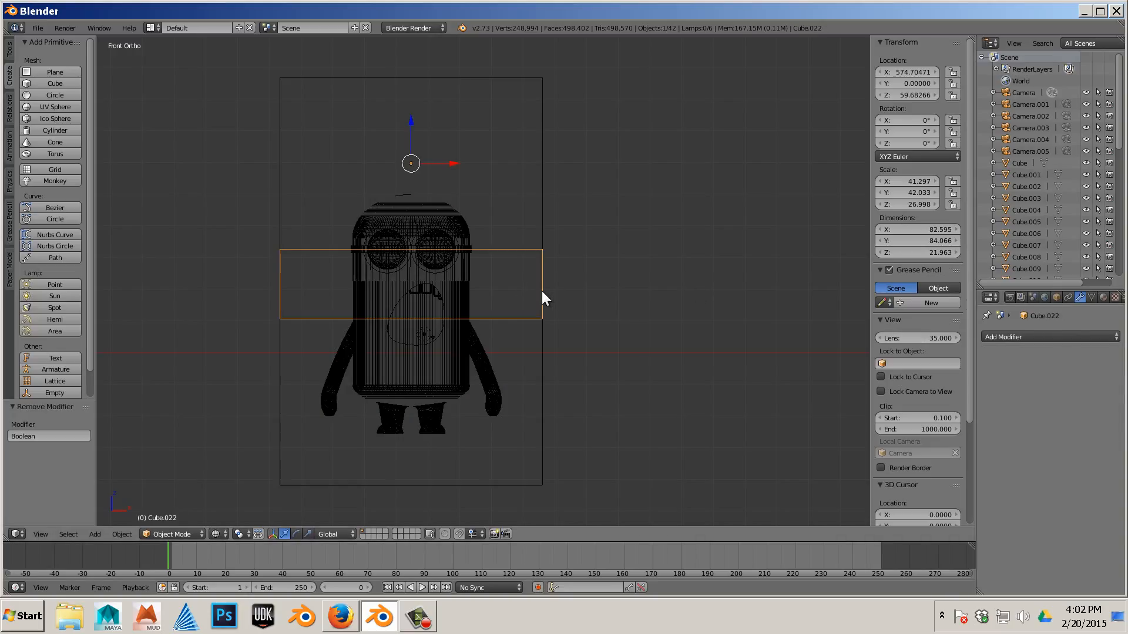
{"action": "right_click", "coordinate": [450, 269]}
{"action": "left_click", "coordinate": [1020, 338]}
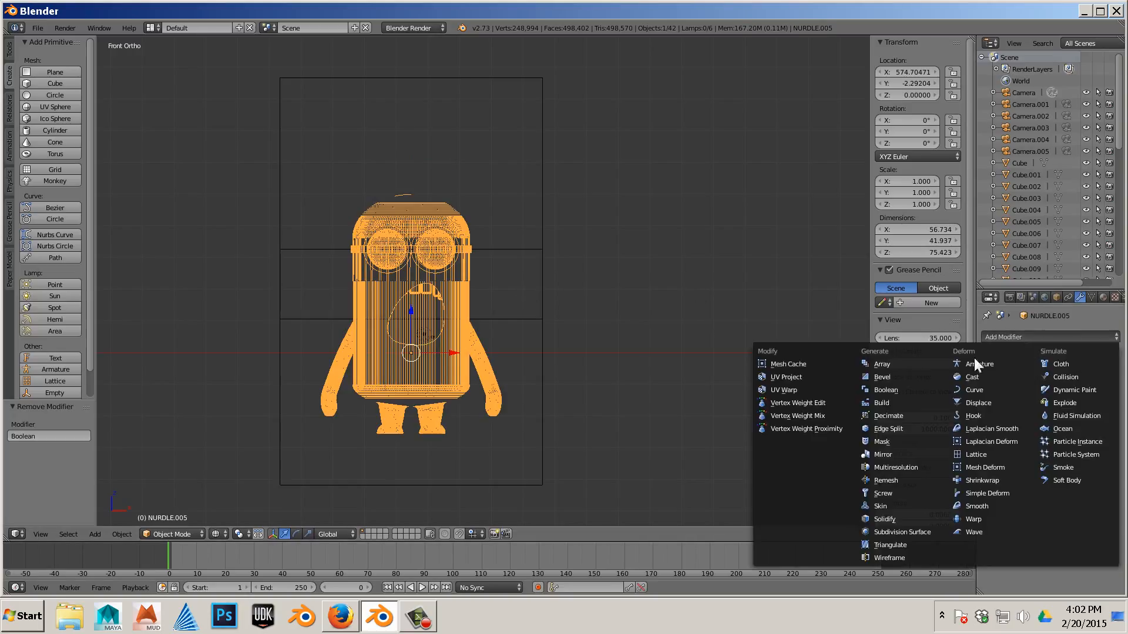
{"action": "left_click", "coordinate": [904, 393]}
{"action": "left_click", "coordinate": [1079, 405]}
{"action": "left_click", "coordinate": [1019, 404]}
{"action": "left_click", "coordinate": [1021, 406]}
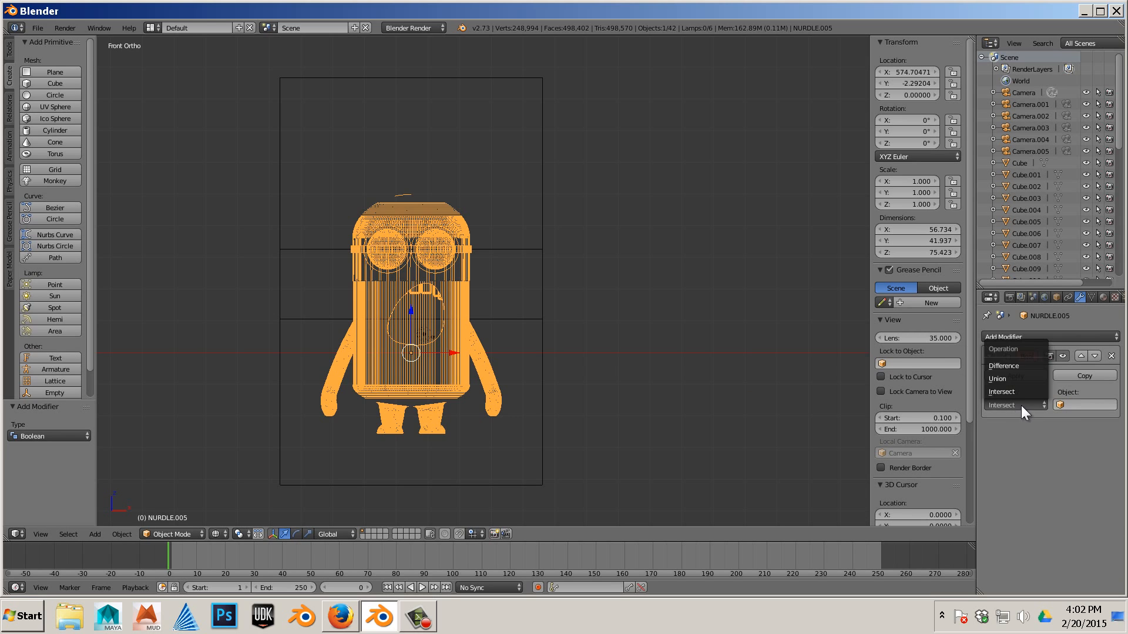
{"action": "left_click", "coordinate": [1013, 365]}
{"action": "left_click", "coordinate": [1085, 405]}
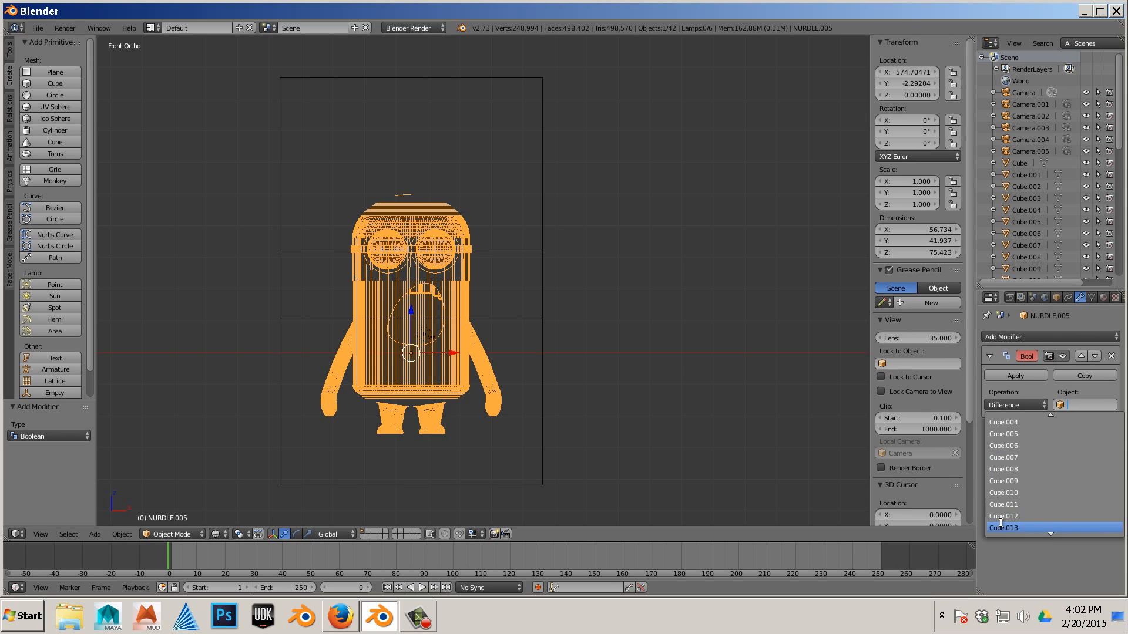
{"action": "scroll", "coordinate": [1000, 523], "scroll_direction": "down", "scroll_amount": 10}
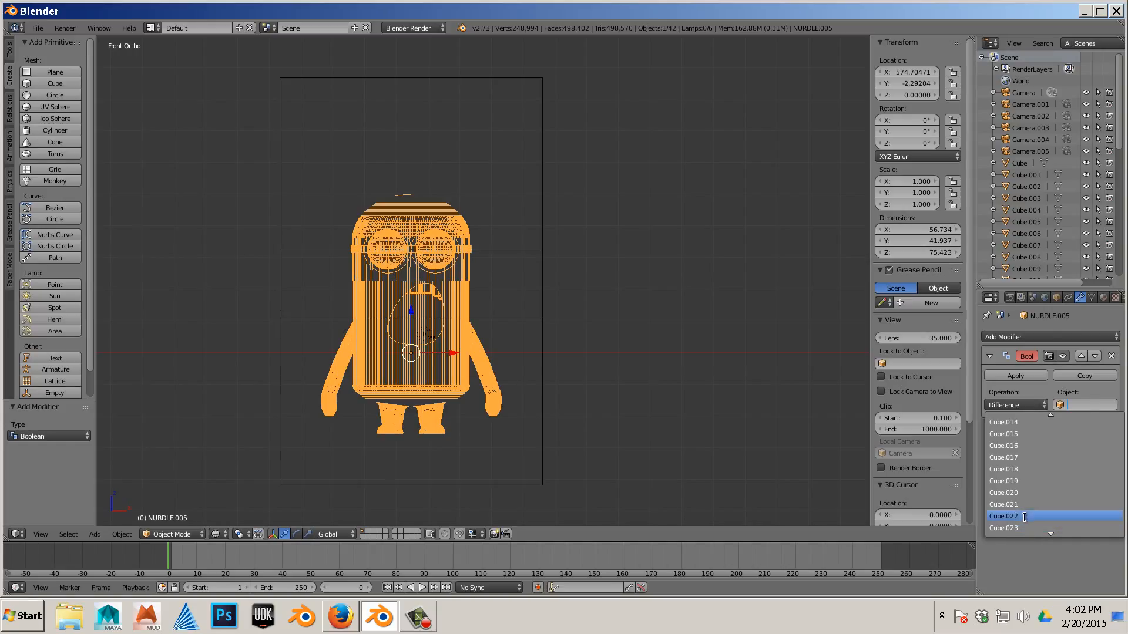
{"action": "key", "text": "Return"}
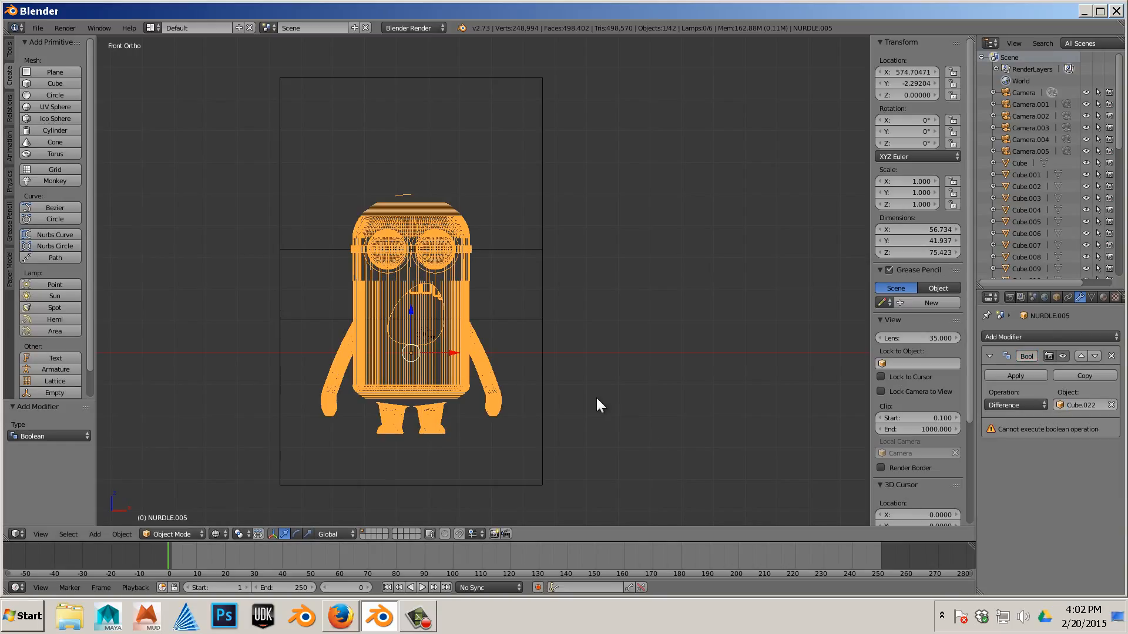
- Delete the first four minion sets in the row, keeping the last copy and the one below
{"action": "right_click", "coordinate": [545, 312]}
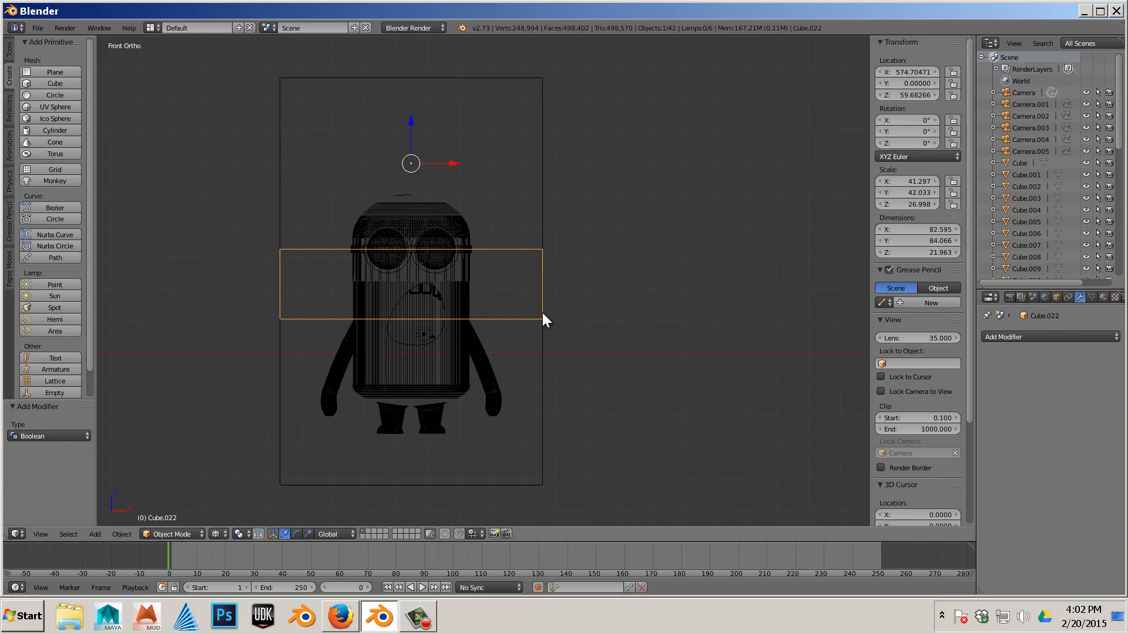
{"action": "right_click", "coordinate": [461, 294]}
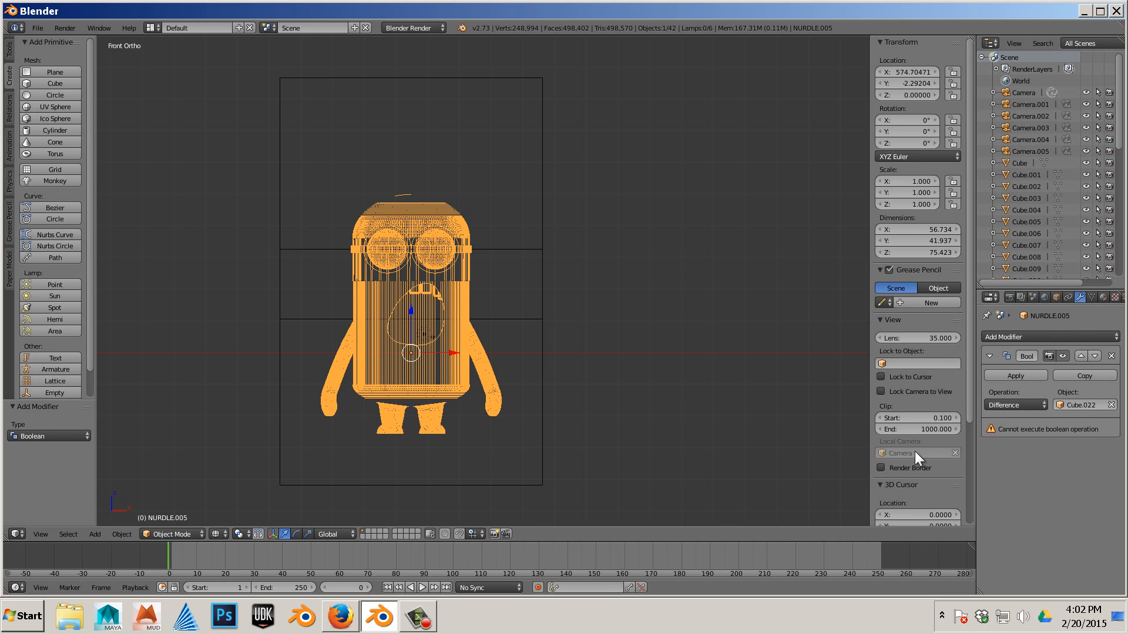
{"action": "scroll", "coordinate": [355, 378], "scroll_direction": "down", "scroll_amount": 10}
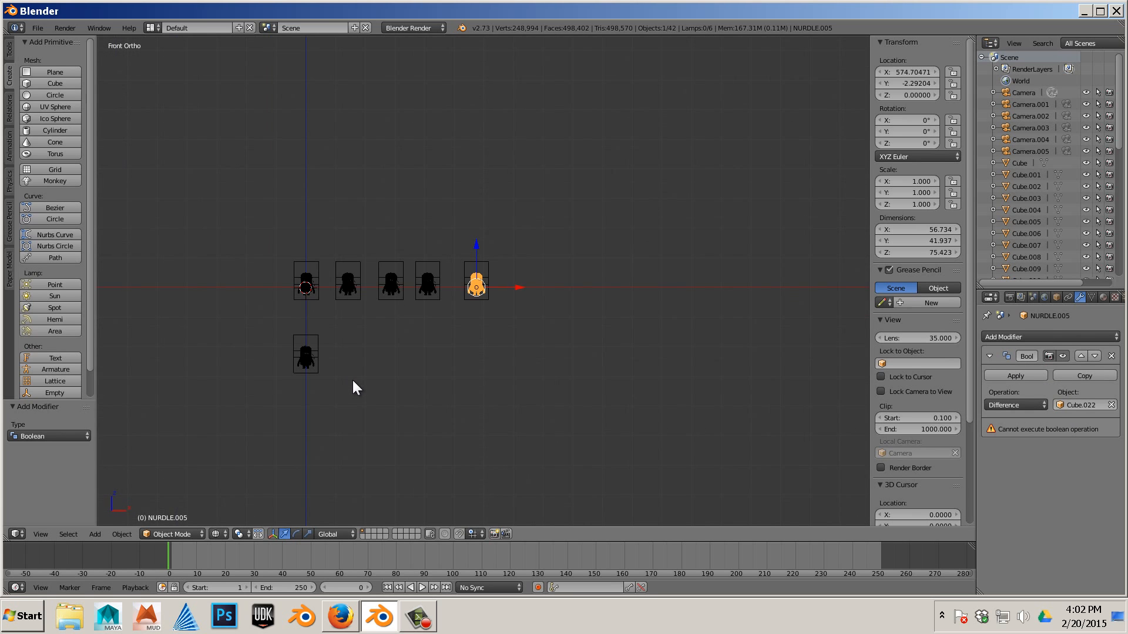
{"action": "left_click_drag", "start_coordinate": [269, 252], "coordinate": [440, 305]}
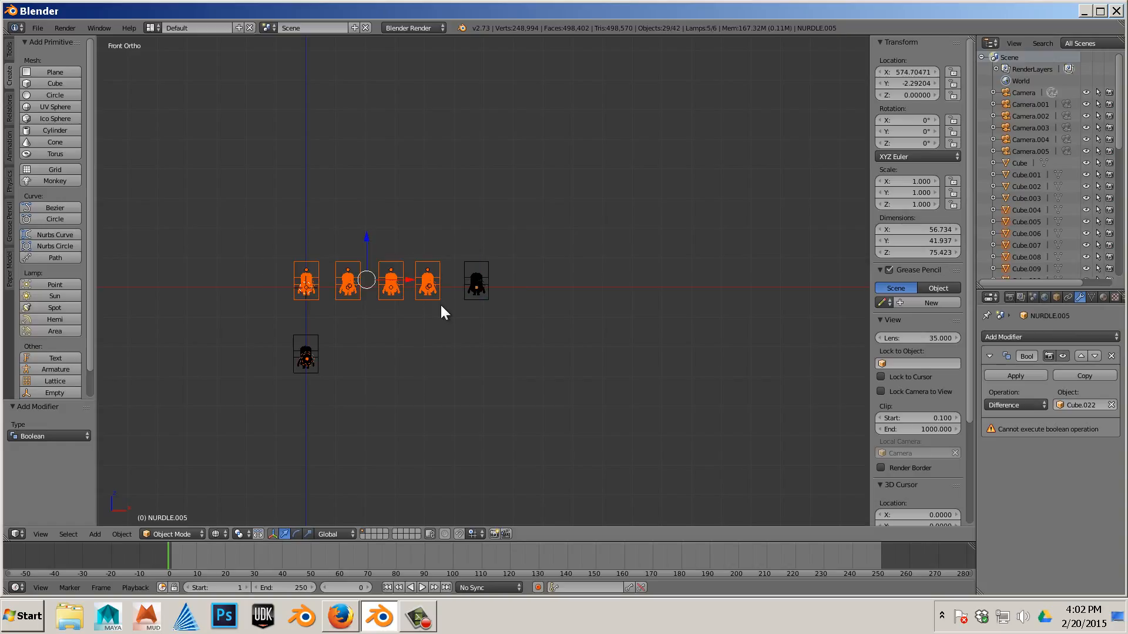
{"action": "key", "text": "x"}
{"action": "left_click", "coordinate": [441, 306]}
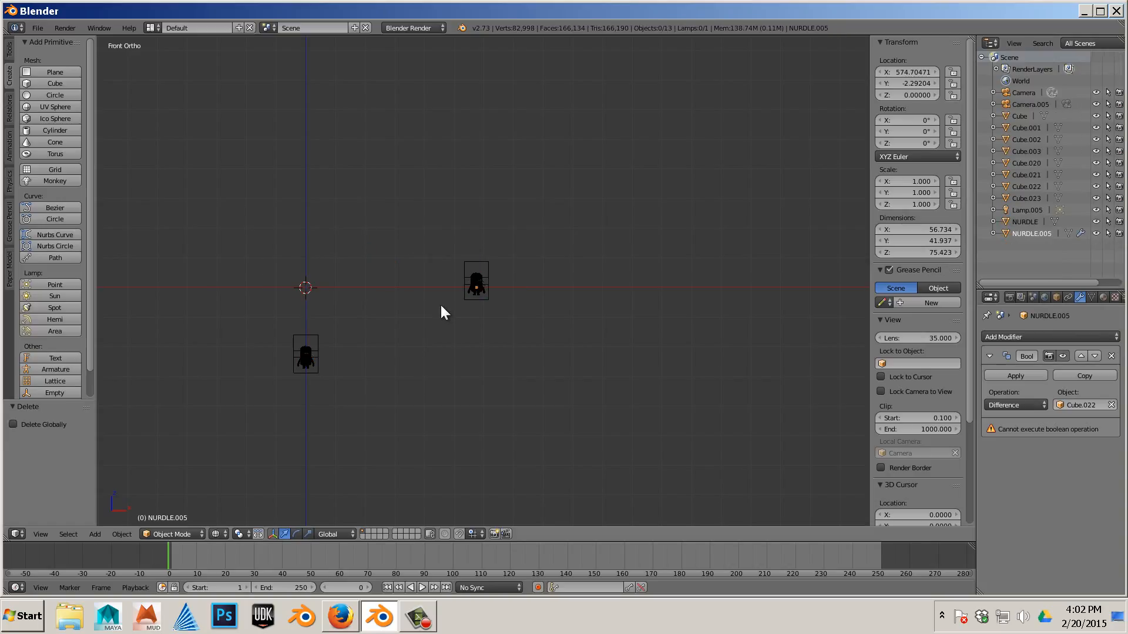
- Move the remaining minion set left along X and remove its Boolean modifier
{"action": "right_click", "coordinate": [490, 292]}
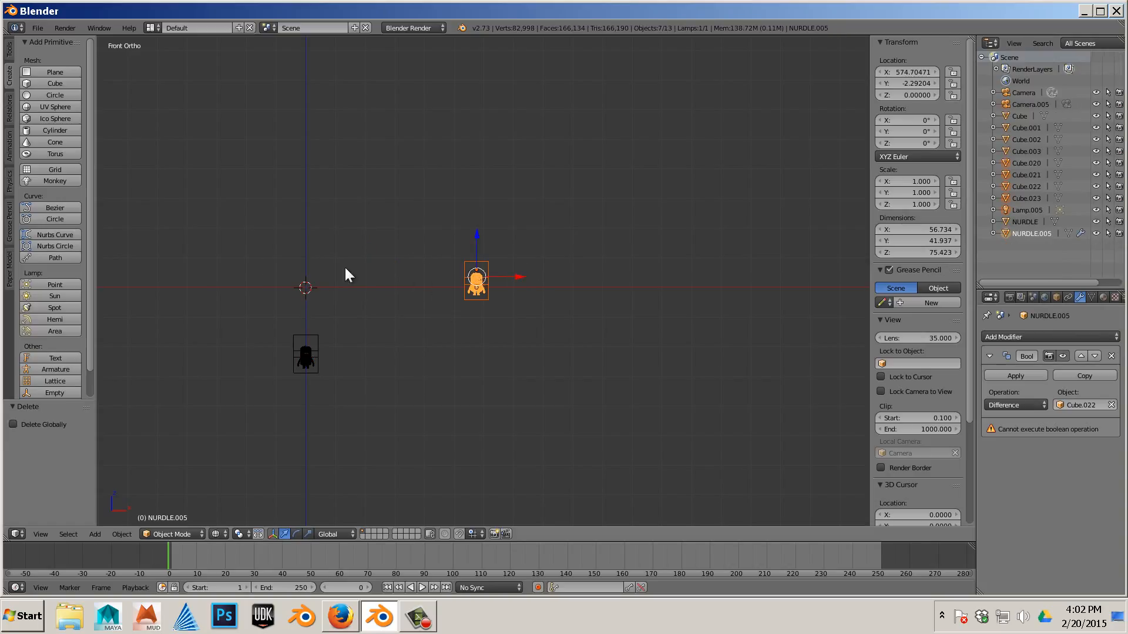
{"action": "left_click_drag", "start_coordinate": [523, 277], "coordinate": [410, 277]}
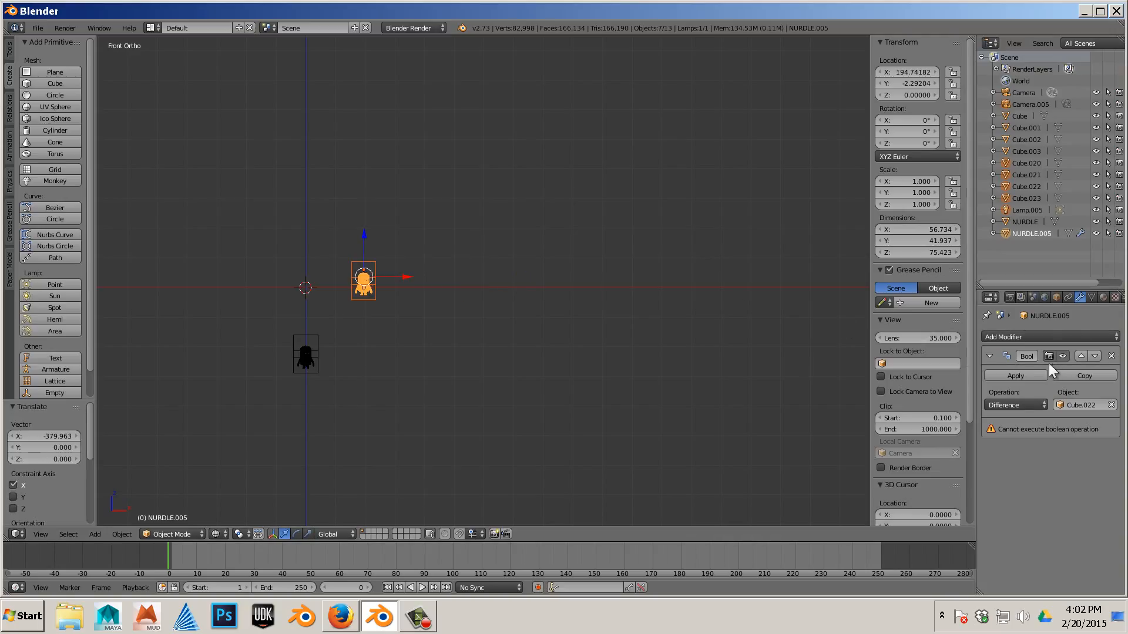
{"action": "left_click", "coordinate": [1110, 356]}
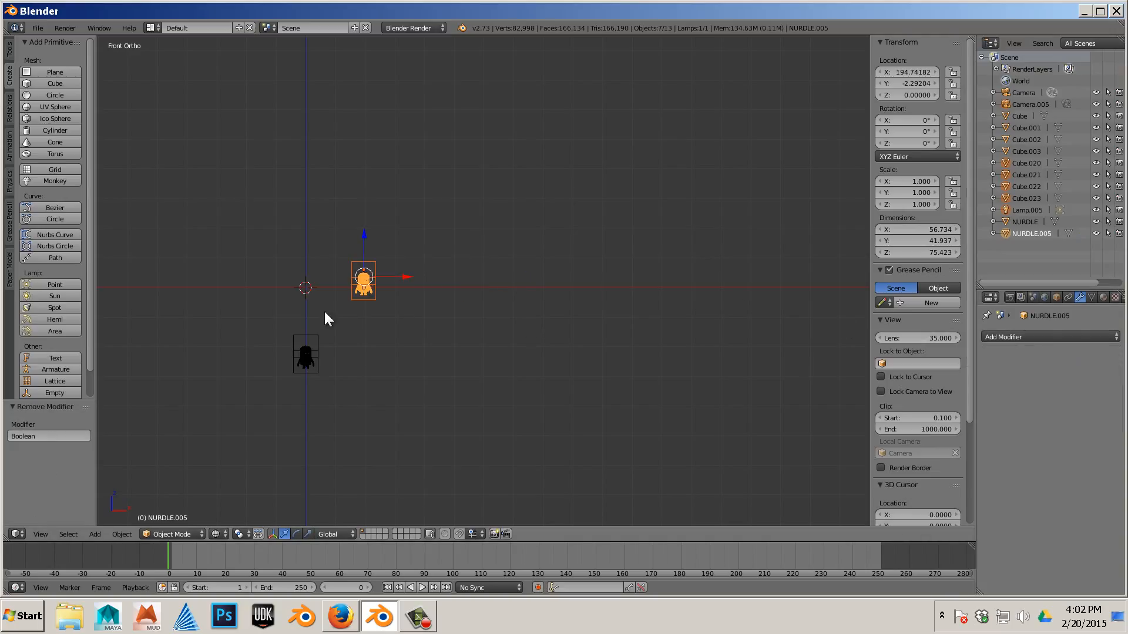
- Move the minion set along X back to about the origin
{"action": "scroll", "coordinate": [326, 313], "scroll_direction": "up", "scroll_amount": 3}
{"action": "middle_click_drag", "start_coordinate": [330, 297], "coordinate": [536, 297], "text": "shift"}
{"action": "key", "text": "g"}
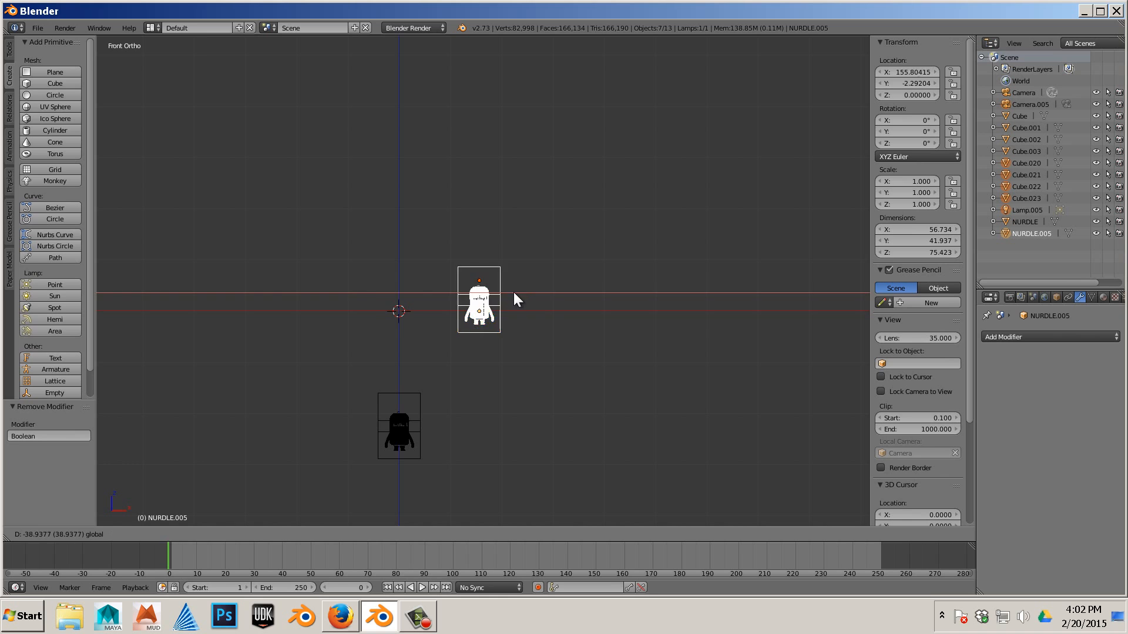
{"action": "left_click", "coordinate": [438, 298]}
- Orbit and zoom around the minion set to examine it in 3D
{"action": "scroll", "coordinate": [352, 353], "scroll_direction": "up", "scroll_amount": 4}
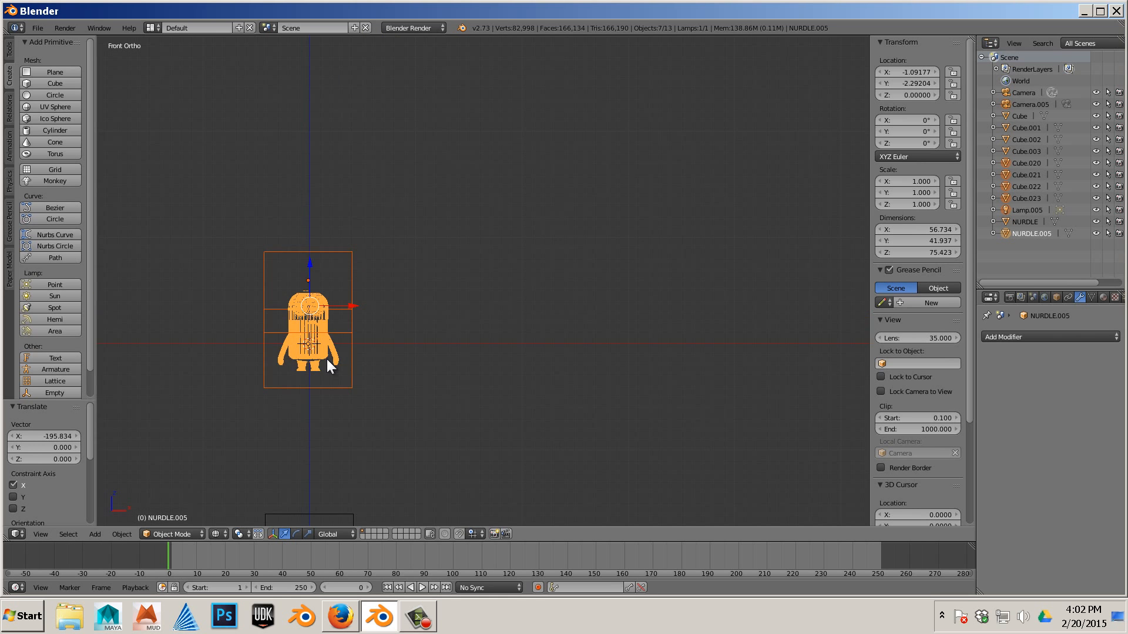
{"action": "middle_click_drag", "start_coordinate": [327, 358], "coordinate": [507, 320], "text": "shift"}
{"action": "scroll", "coordinate": [495, 358], "scroll_direction": "up", "scroll_amount": 6}
{"action": "right_click", "coordinate": [504, 368]}
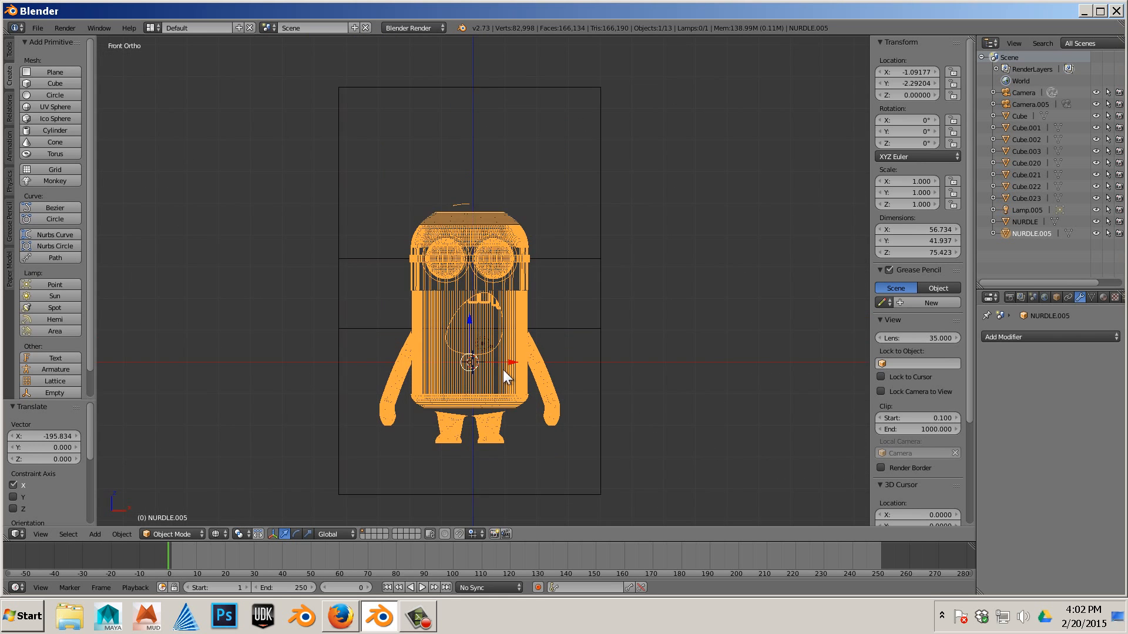
{"action": "mouse_move", "coordinate": [487, 358]}
{"action": "middle_mouse_down"}
{"action": "mouse_move", "coordinate": [581, 349]}
{"action": "mouse_move", "coordinate": [492, 368]}
{"action": "middle_mouse_up"}
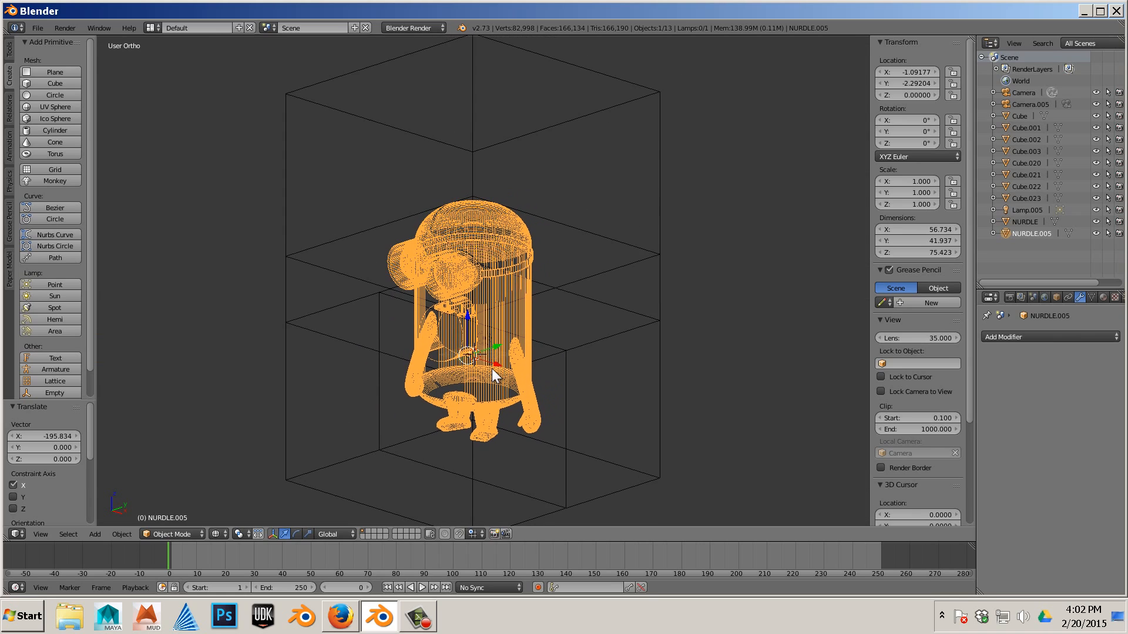
{"action": "scroll", "coordinate": [497, 372], "scroll_direction": "up", "scroll_amount": 2}
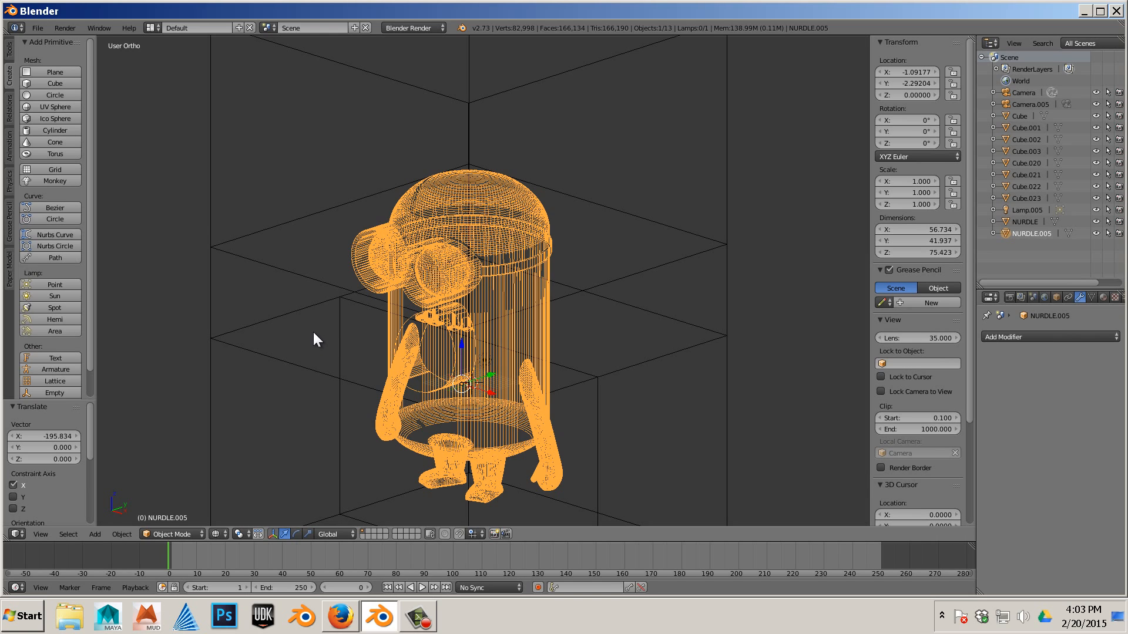
{"action": "scroll", "coordinate": [309, 333], "scroll_direction": "up", "scroll_amount": 1}
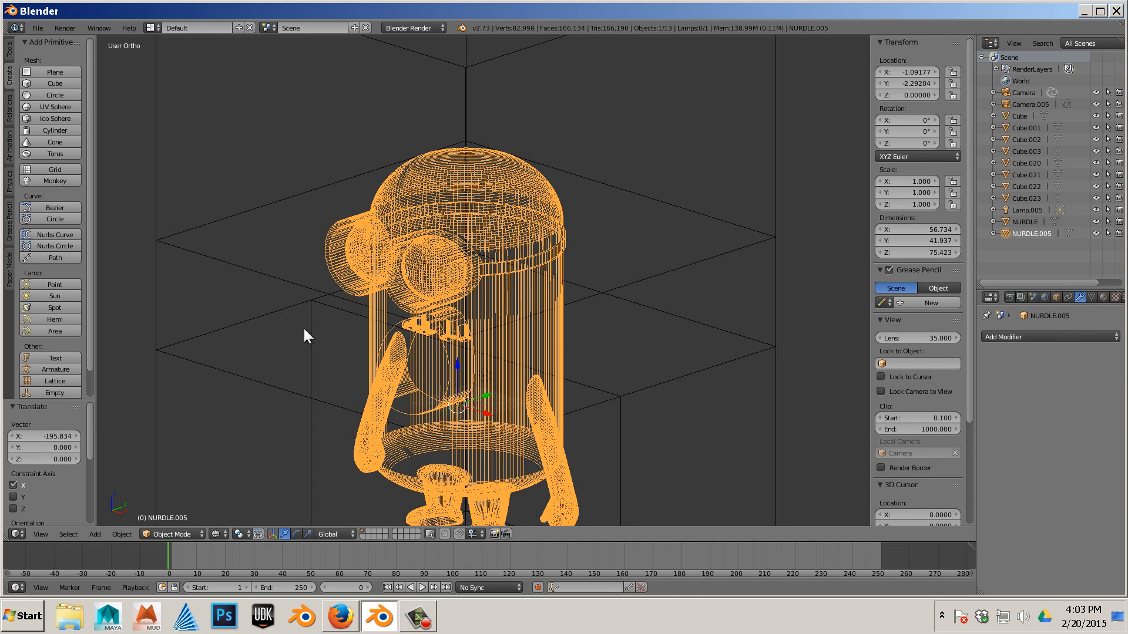
- Export the selected minion as STL to the Desktop with the name NURDLE2.stl
{"action": "left_click", "coordinate": [40, 29]}
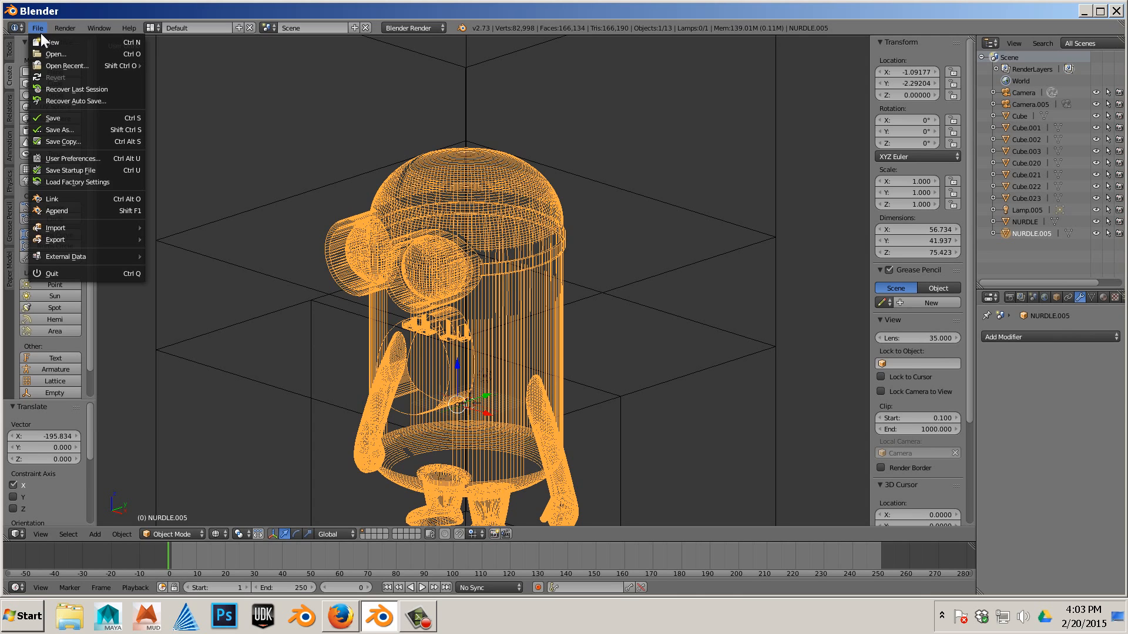
{"action": "mouse_move", "coordinate": [65, 240]}
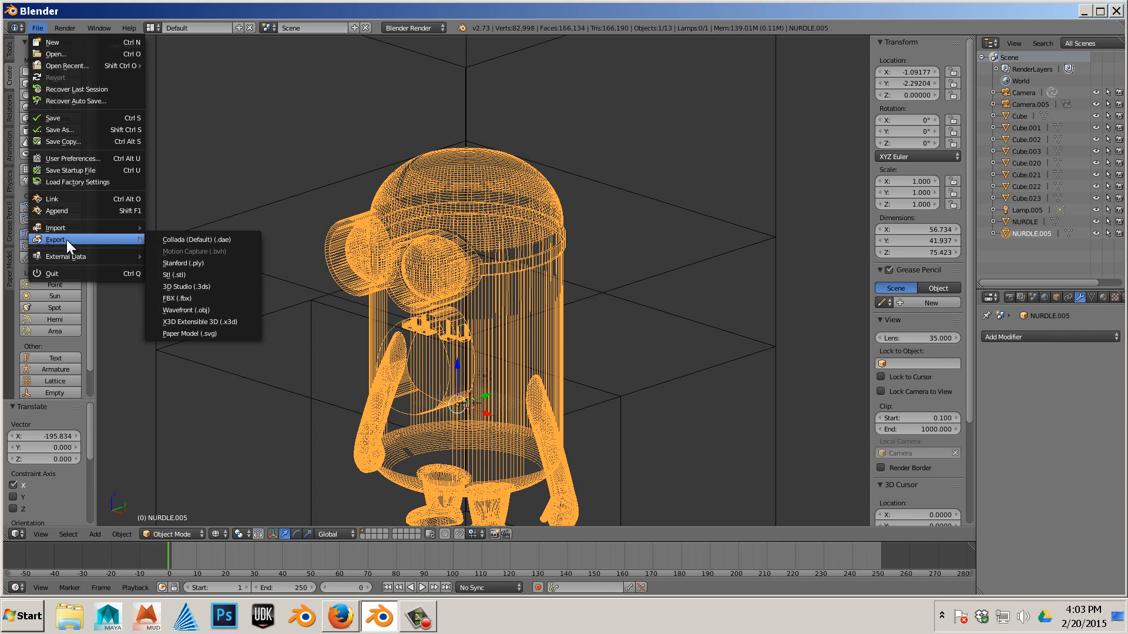
{"action": "left_click", "coordinate": [227, 273]}
{"action": "left_click", "coordinate": [36, 158]}
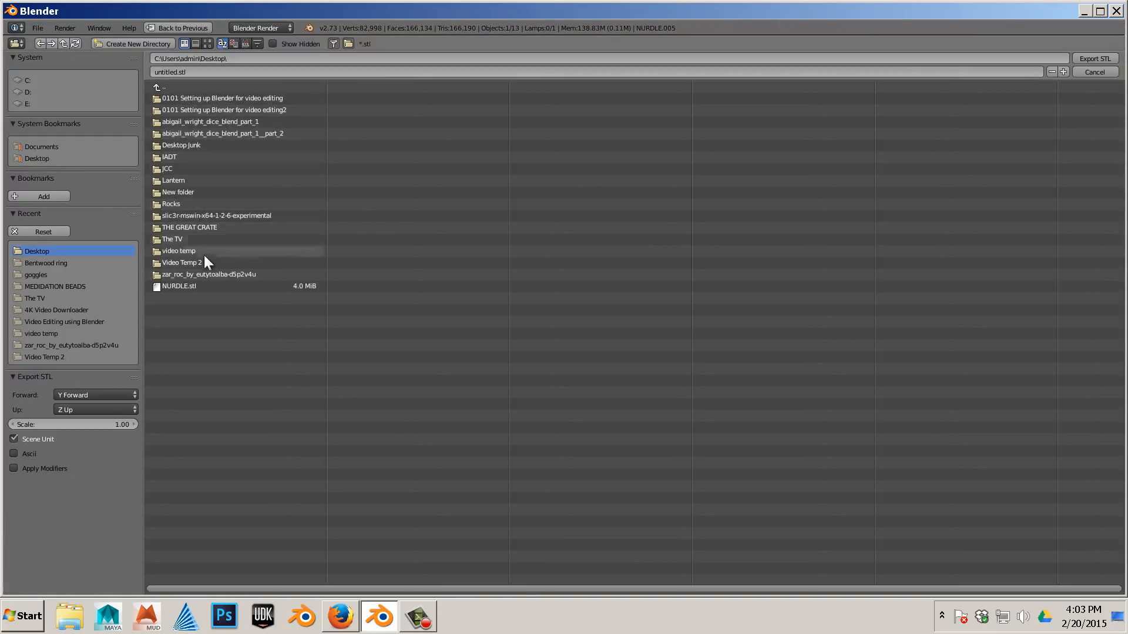
{"action": "left_click", "coordinate": [195, 287]}
{"action": "left_click", "coordinate": [179, 73]}
{"action": "left_click", "coordinate": [179, 73]}
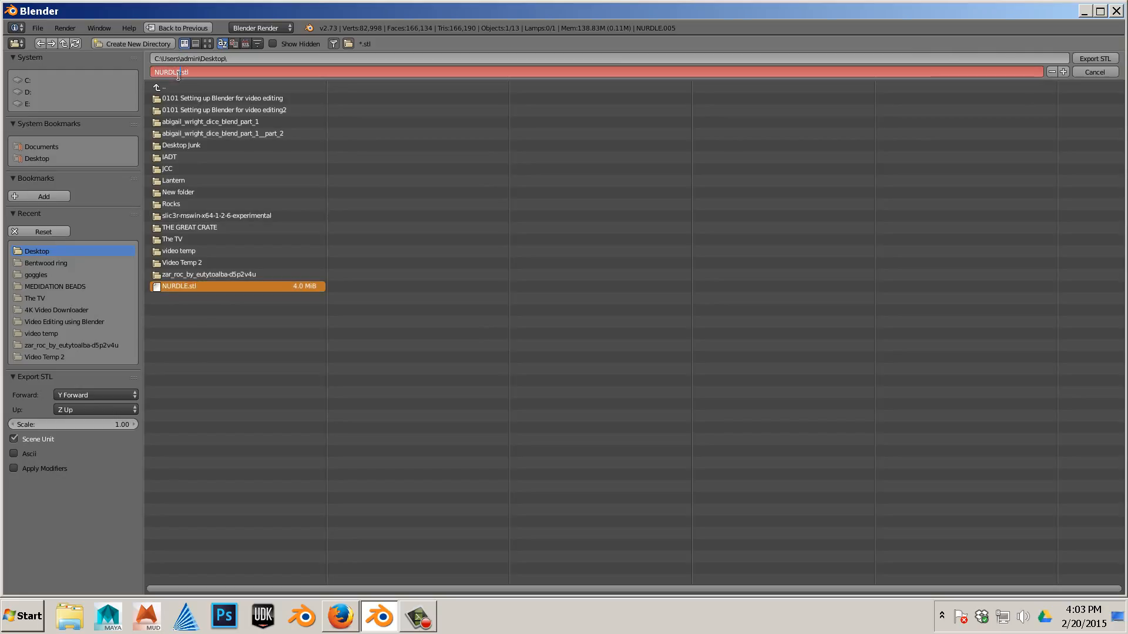
{"action": "type", "text": "2"}
{"action": "left_click", "coordinate": [1088, 58]}
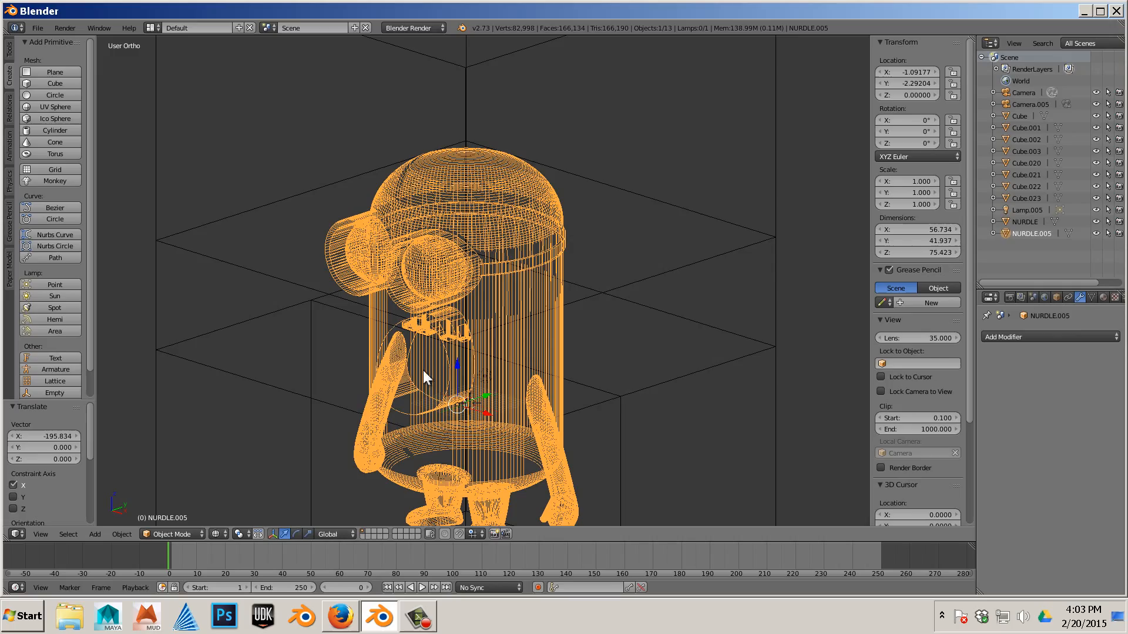
- Switch to netfabb Basic by launching it from the Start menu's programs list
{"action": "left_click", "coordinate": [19, 622]}
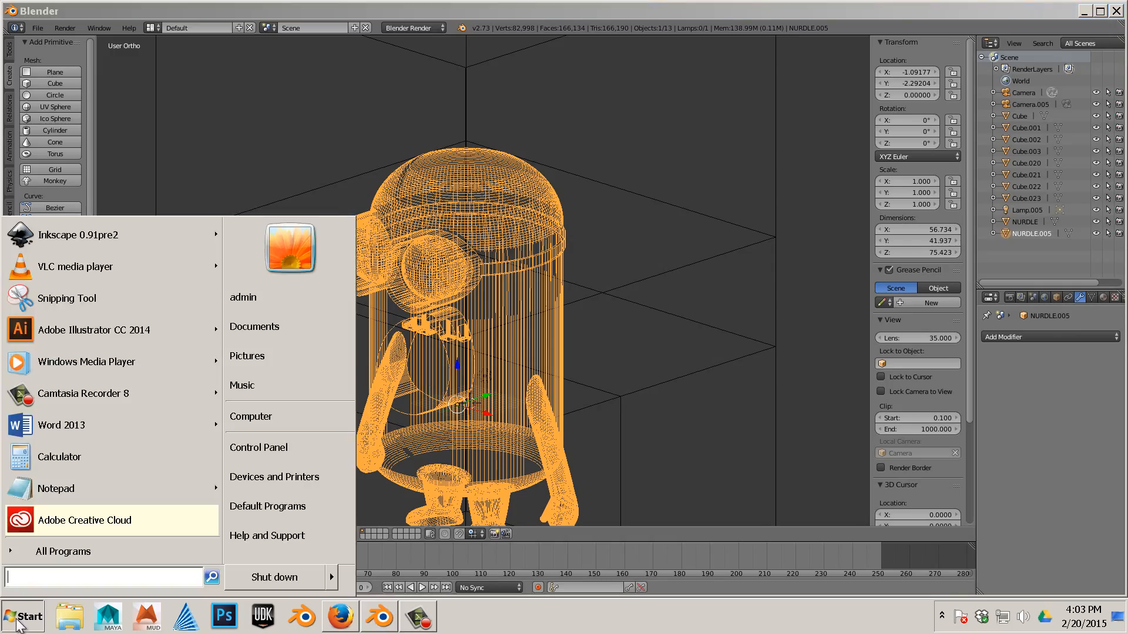
{"action": "left_click", "coordinate": [48, 556]}
{"action": "scroll", "coordinate": [104, 456], "scroll_direction": "down", "scroll_amount": 2}
{"action": "scroll", "coordinate": [103, 456], "scroll_direction": "down", "scroll_amount": 2}
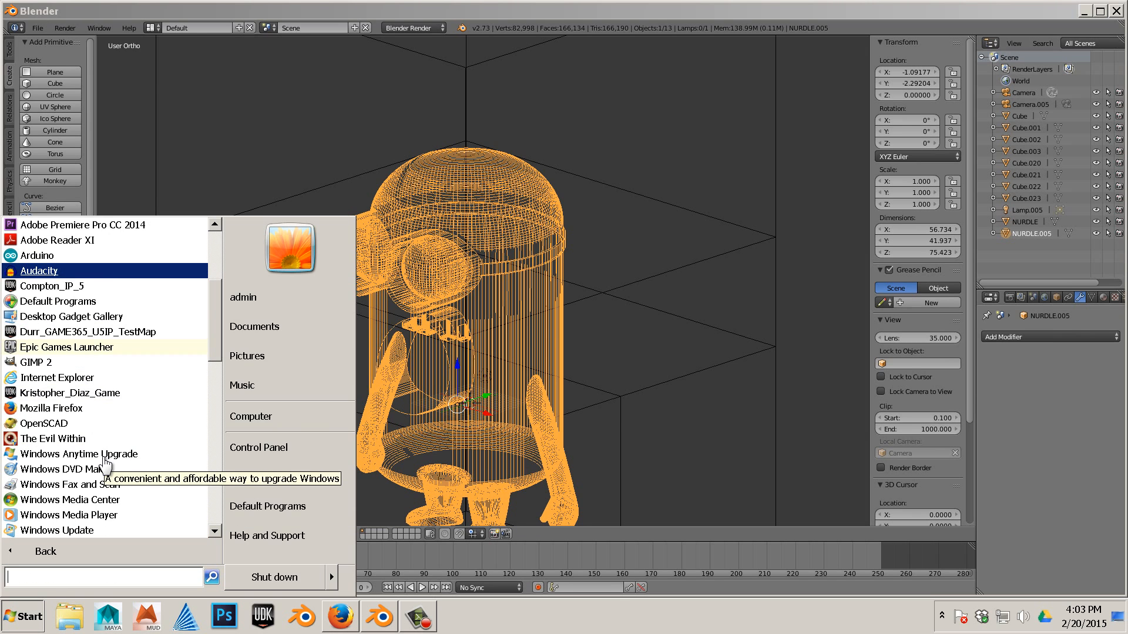
{"action": "scroll", "coordinate": [106, 466], "scroll_direction": "down", "scroll_amount": 1}
{"action": "scroll", "coordinate": [104, 461], "scroll_direction": "down", "scroll_amount": 4}
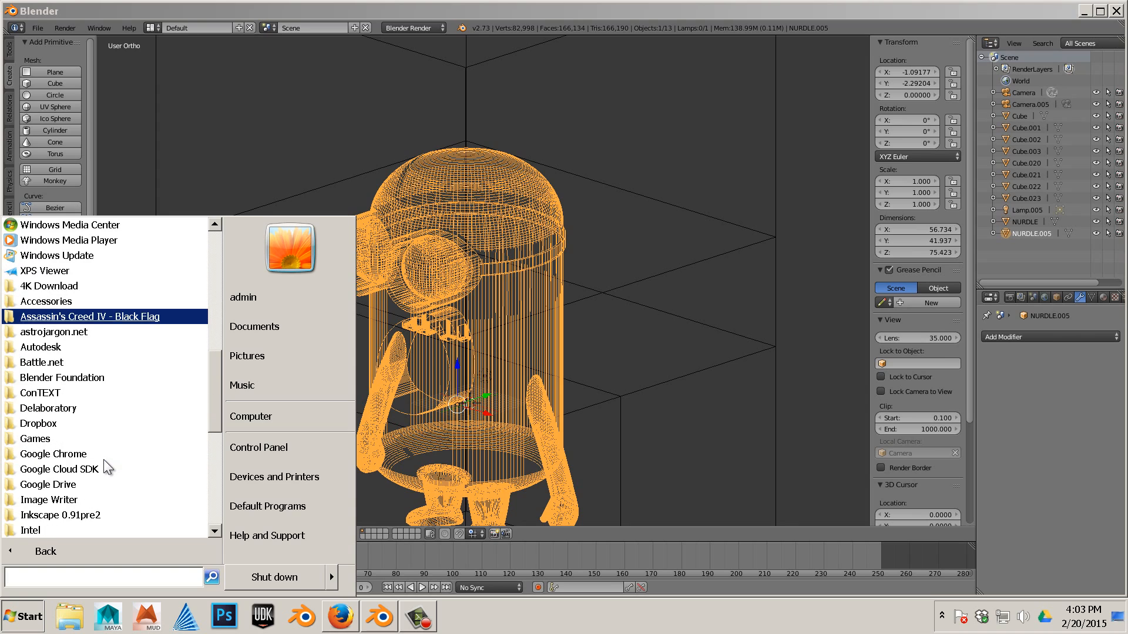
{"action": "scroll", "coordinate": [94, 474], "scroll_direction": "down", "scroll_amount": 1}
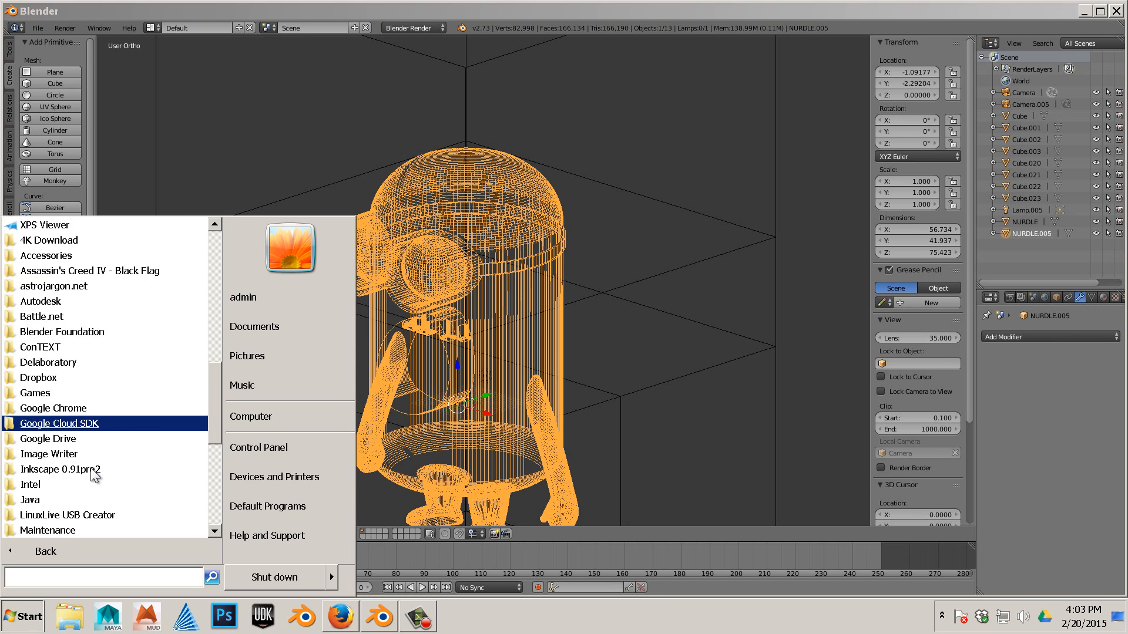
{"action": "scroll", "coordinate": [94, 475], "scroll_direction": "down", "scroll_amount": 2}
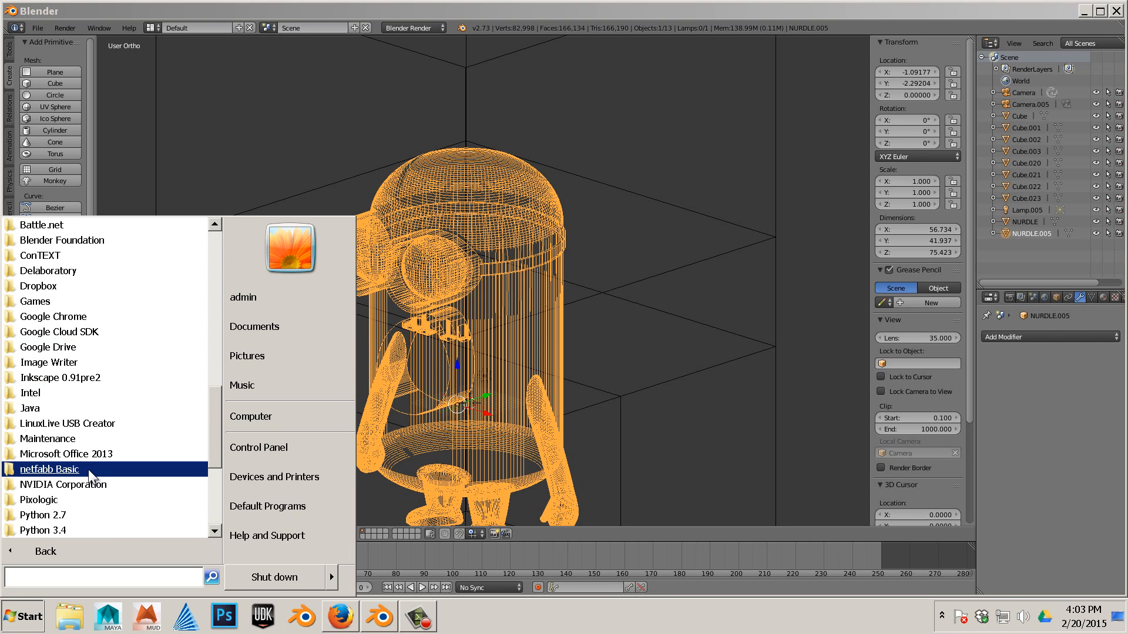
{"action": "left_click", "coordinate": [89, 469]}
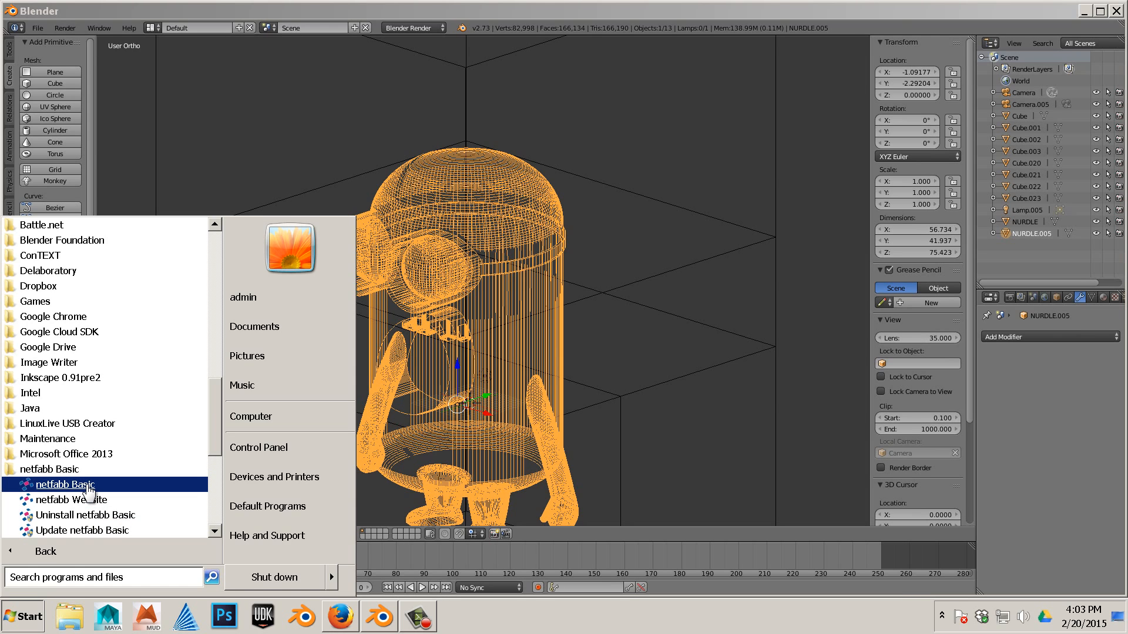
{"action": "left_click", "coordinate": [64, 484]}
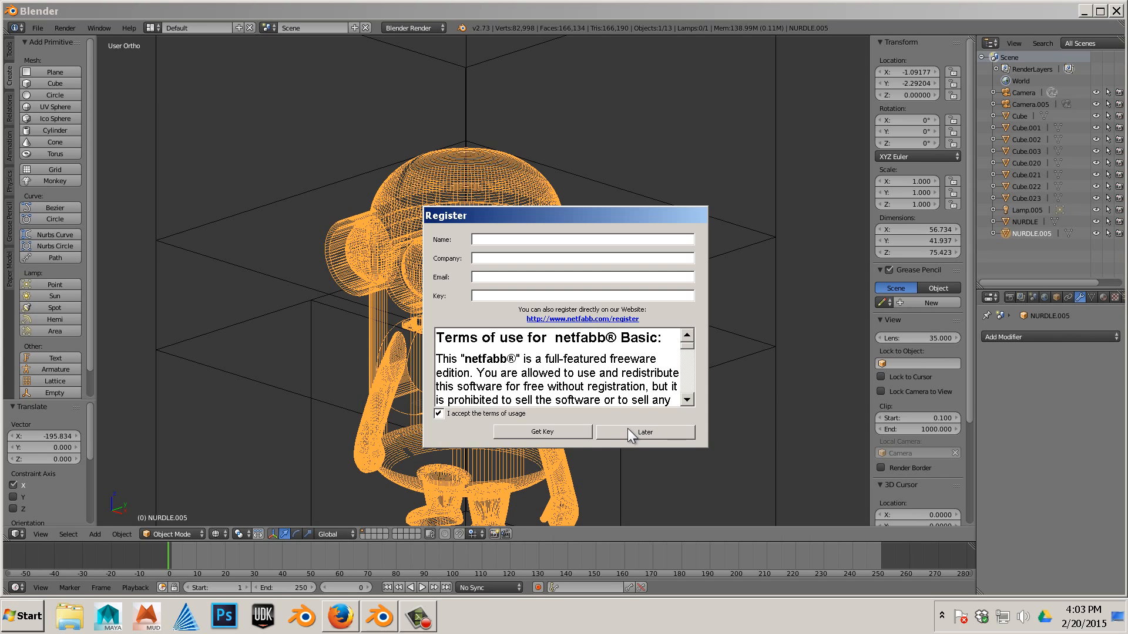
- Dismiss the registration dialog and add nurdle2.OBJ from the Desktop as a part
{"action": "left_click", "coordinate": [628, 433]}
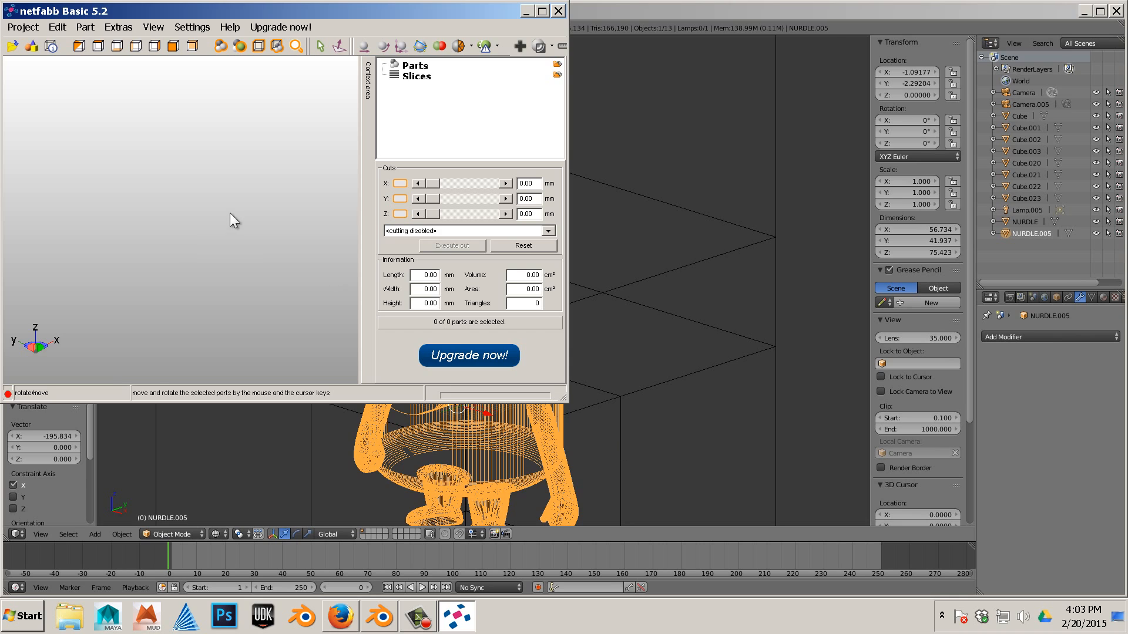
{"action": "right_click", "coordinate": [117, 176]}
{"action": "left_click", "coordinate": [151, 185]}
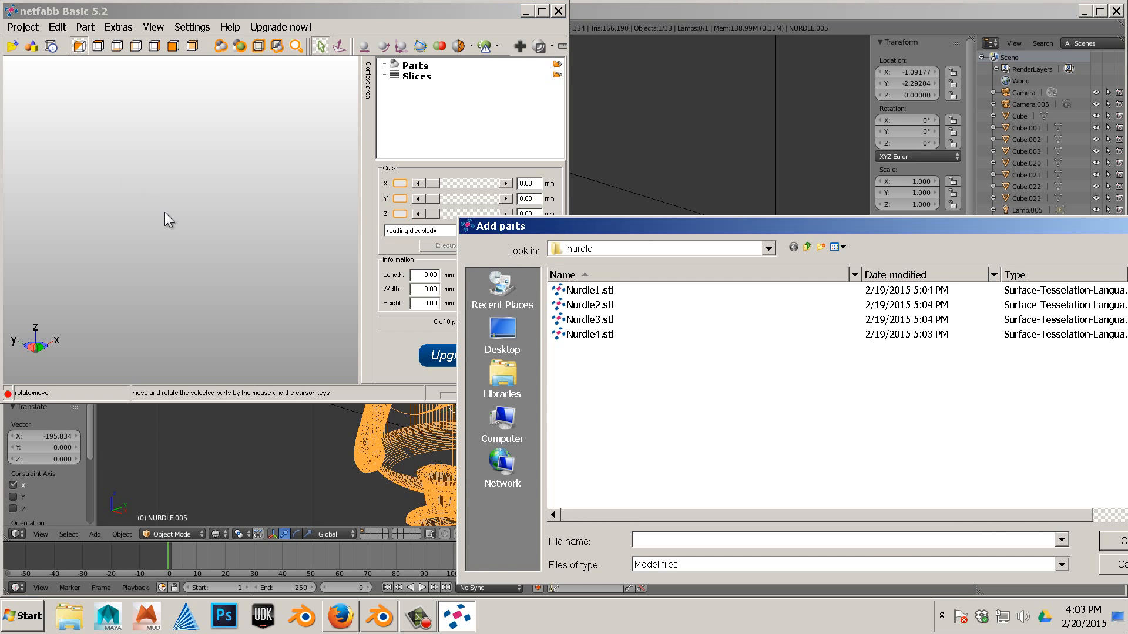
{"action": "left_click", "coordinate": [506, 338]}
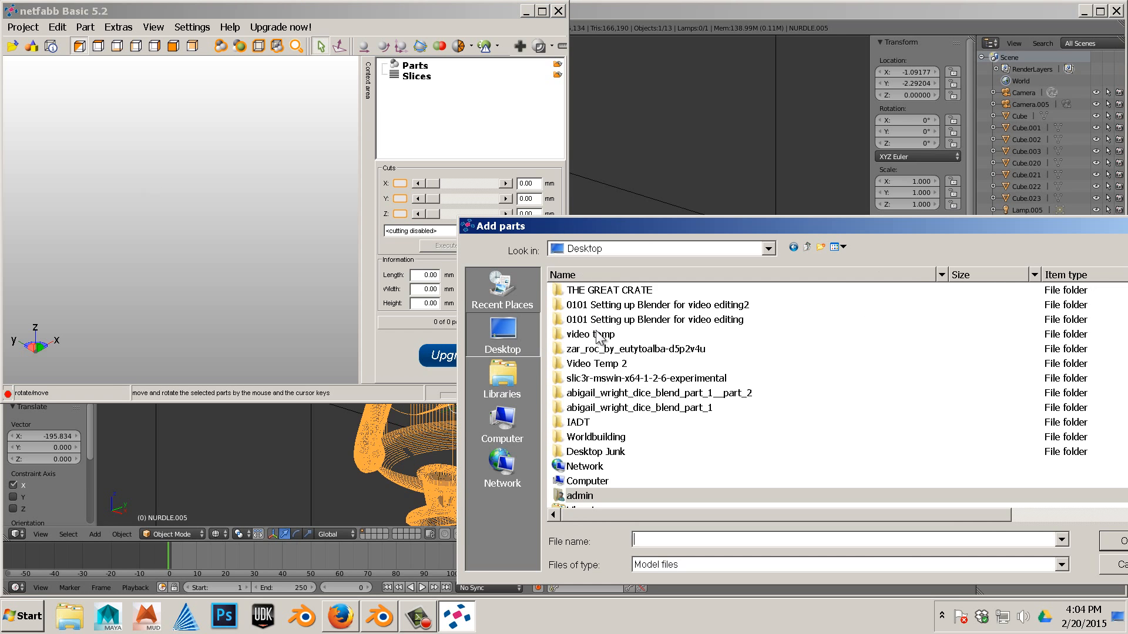
{"action": "left_click", "coordinate": [636, 379]}
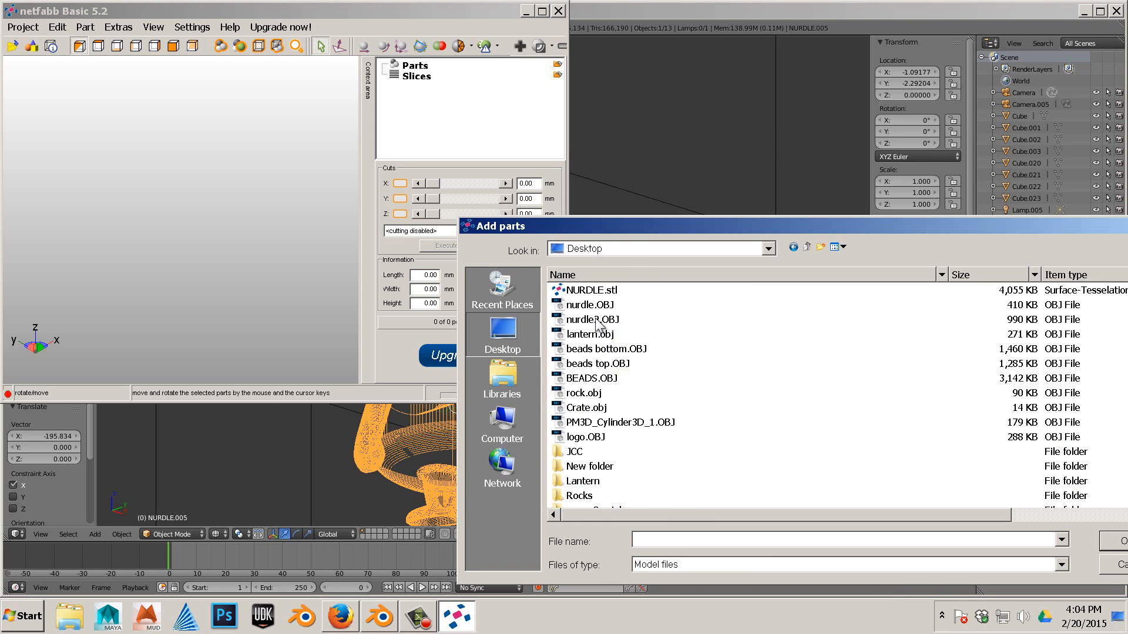
{"action": "double_click", "coordinate": [600, 321]}
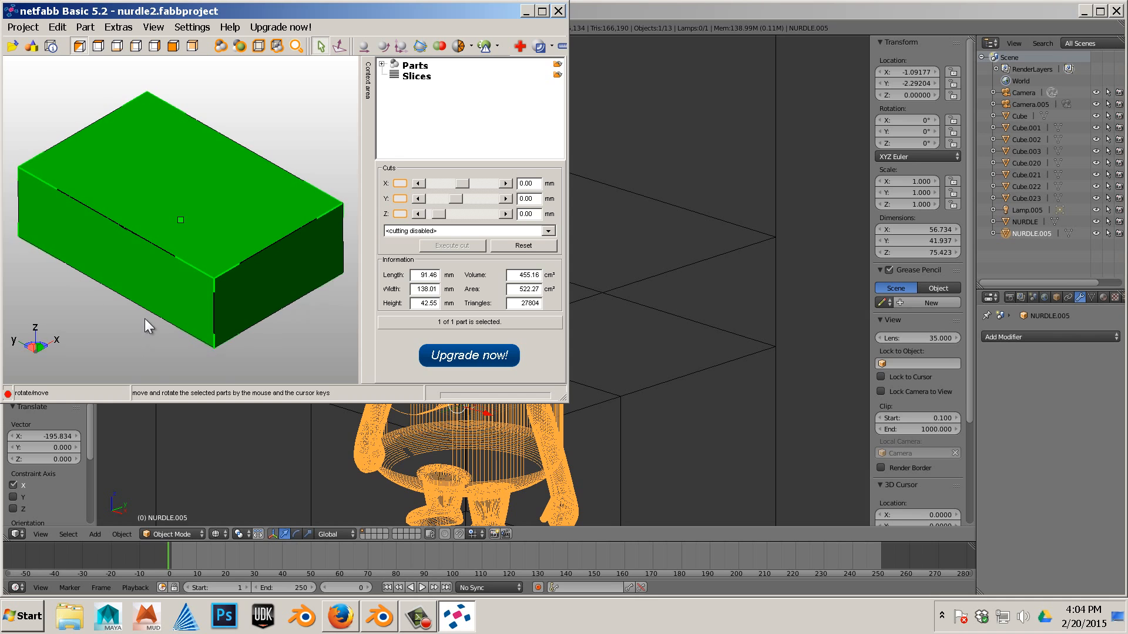
- Deselect the part in netfabb and switch back to Blender
{"action": "left_click", "coordinate": [115, 251]}
{"action": "scroll", "coordinate": [128, 253], "scroll_direction": "up", "scroll_amount": 2}
{"action": "scroll", "coordinate": [138, 253], "scroll_direction": "down", "scroll_amount": 3}
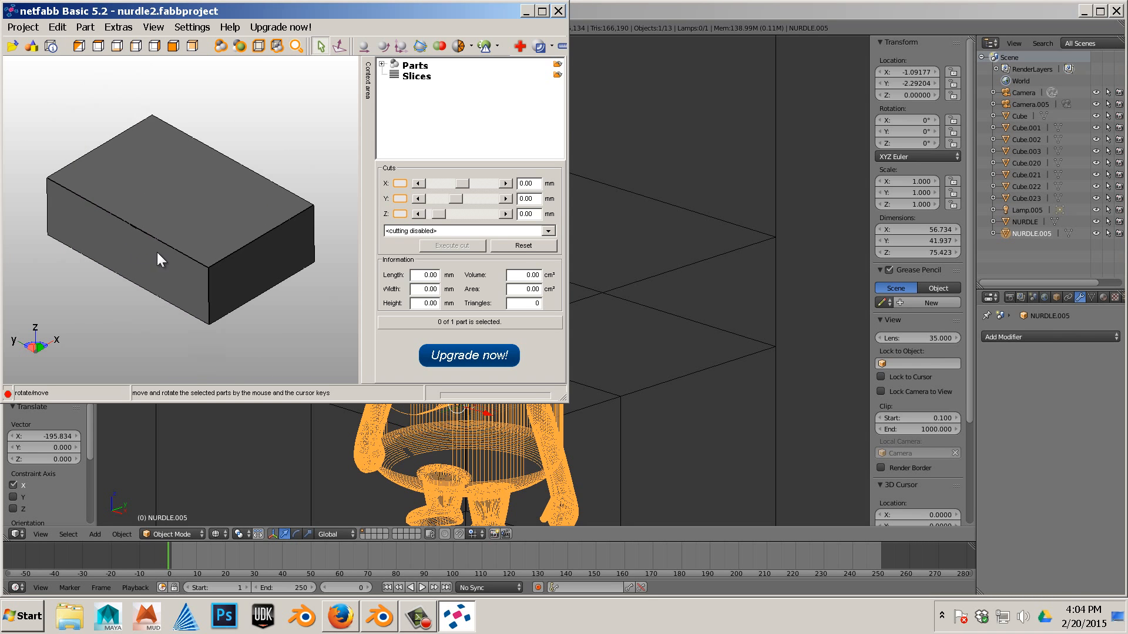
{"action": "right_click", "coordinate": [162, 251]}
{"action": "left_click", "coordinate": [634, 103]}
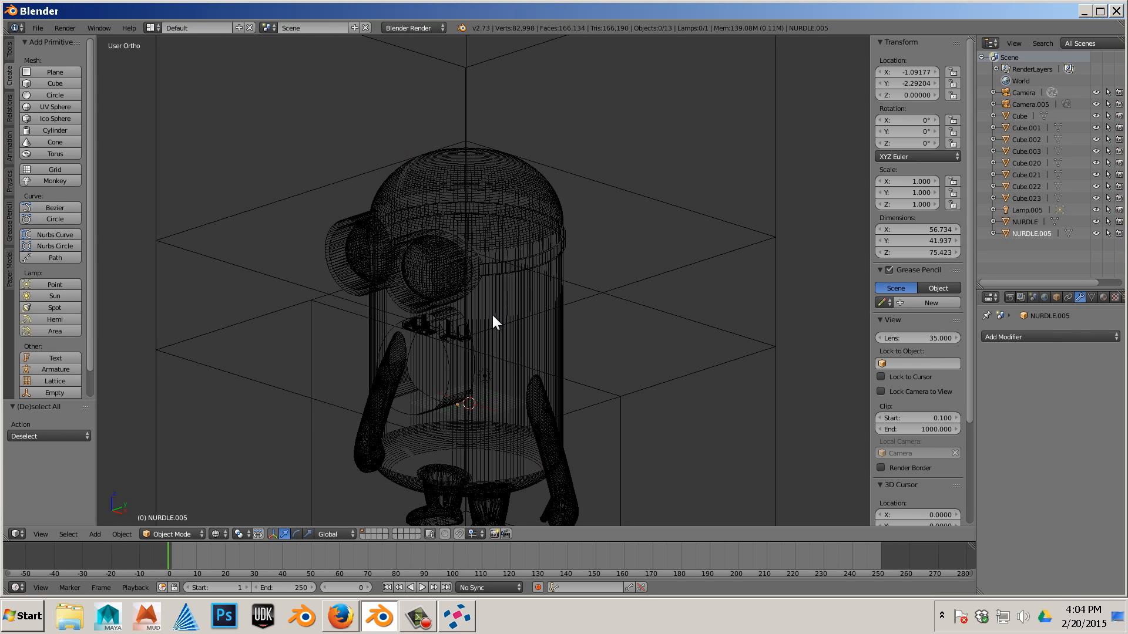
- Select the minion and export it again as NURDLE2.stl to the Desktop, overwriting the existing file
{"action": "left_click", "coordinate": [507, 317]}
{"action": "scroll", "coordinate": [463, 246], "scroll_direction": "down", "scroll_amount": 4}
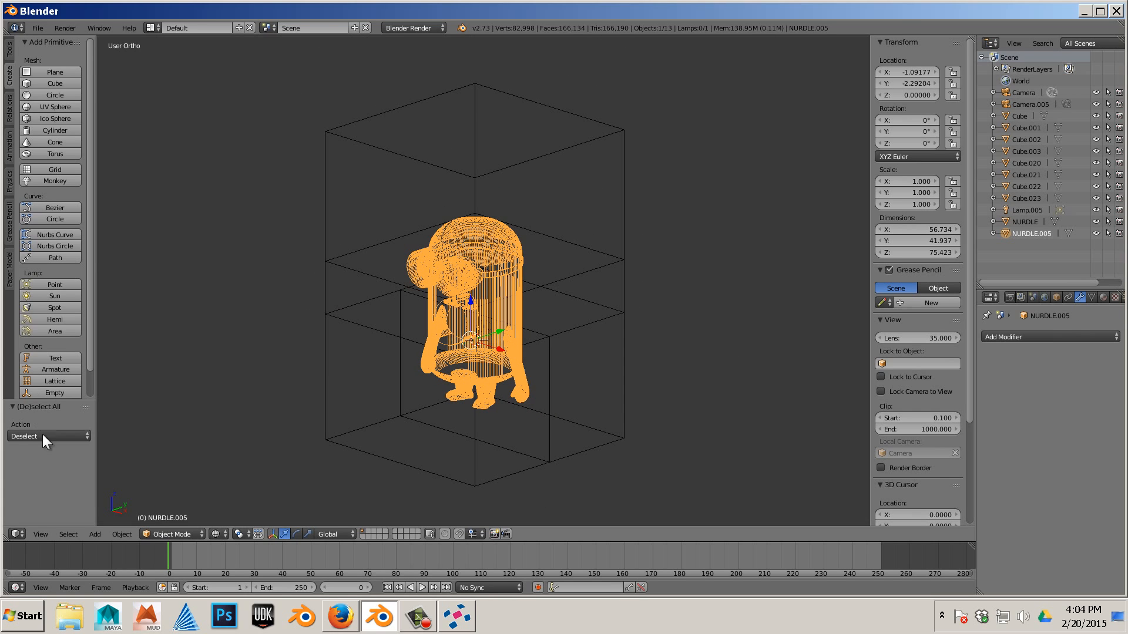
{"action": "left_click", "coordinate": [37, 28]}
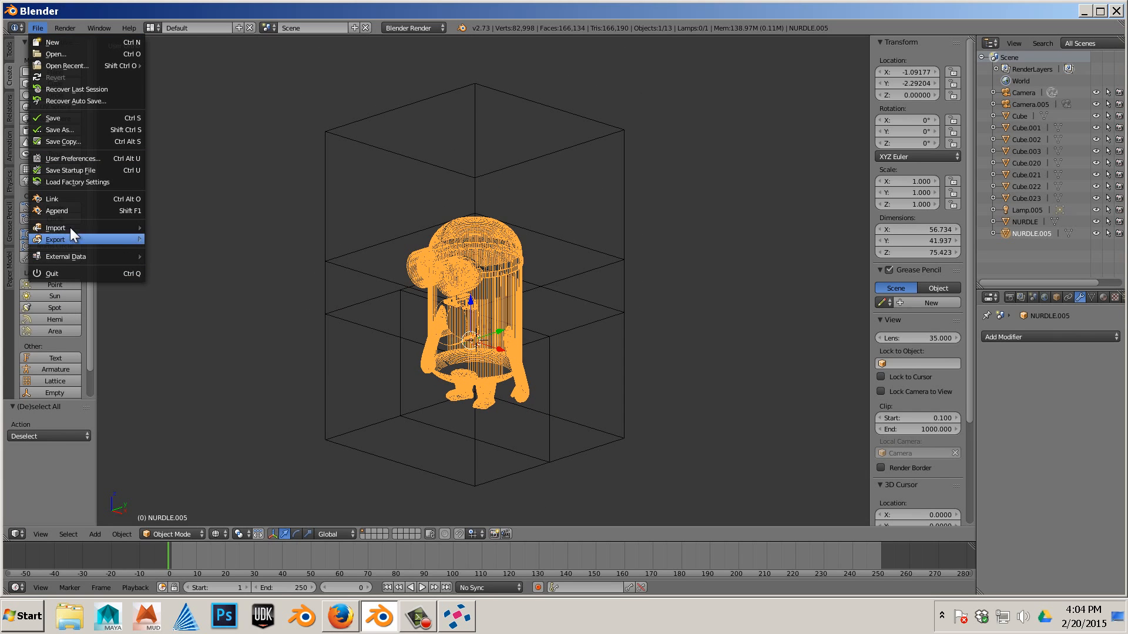
{"action": "mouse_move", "coordinate": [70, 237]}
{"action": "left_click", "coordinate": [240, 274]}
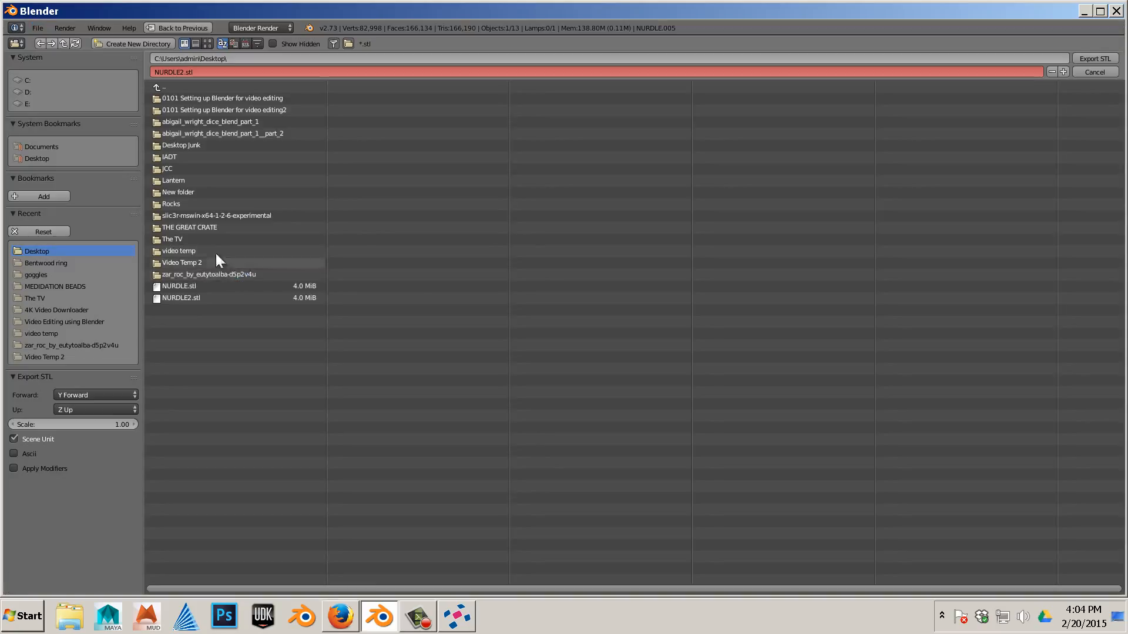
{"action": "left_click", "coordinate": [257, 297]}
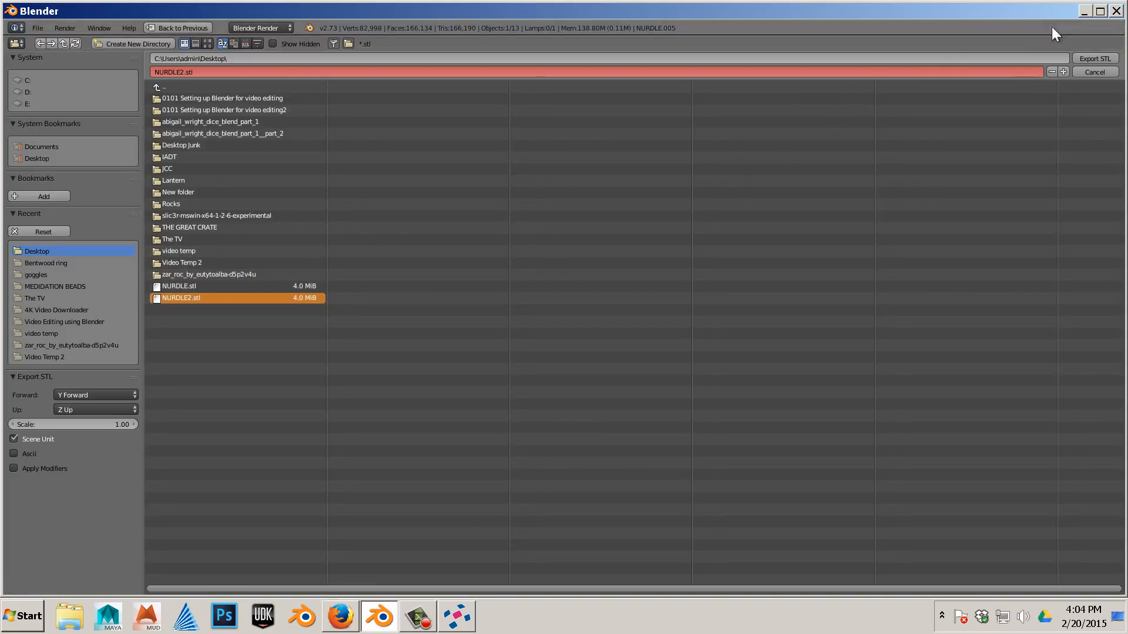
{"action": "left_click", "coordinate": [1084, 58]}
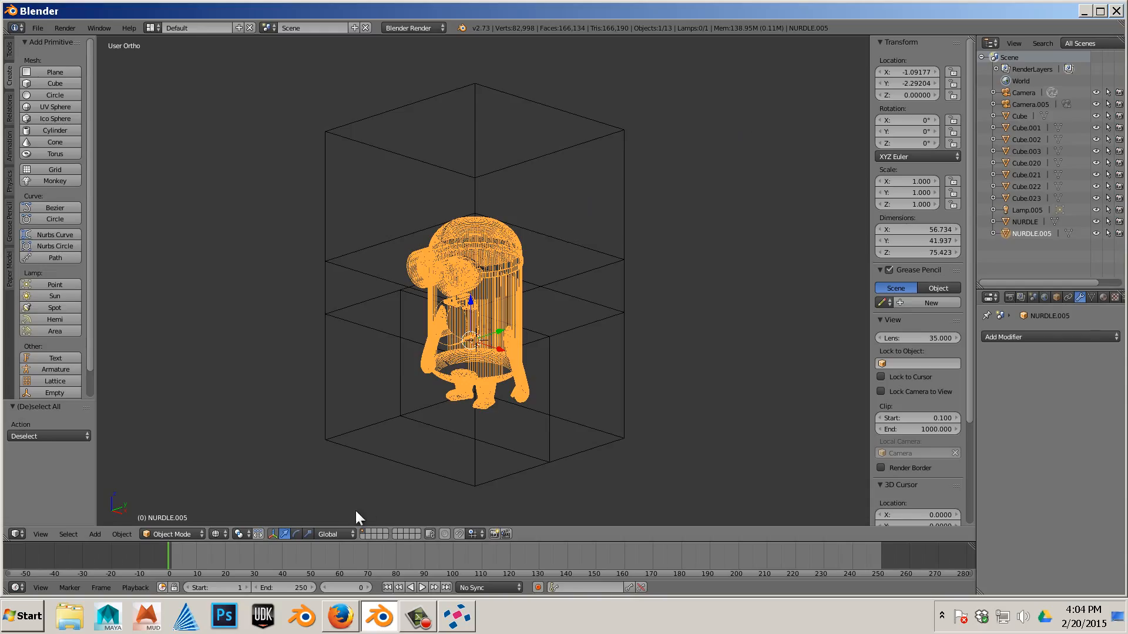
- Switch to netfabb and remove the box part from the project
{"action": "left_click", "coordinate": [456, 616]}
{"action": "right_click", "coordinate": [230, 241]}
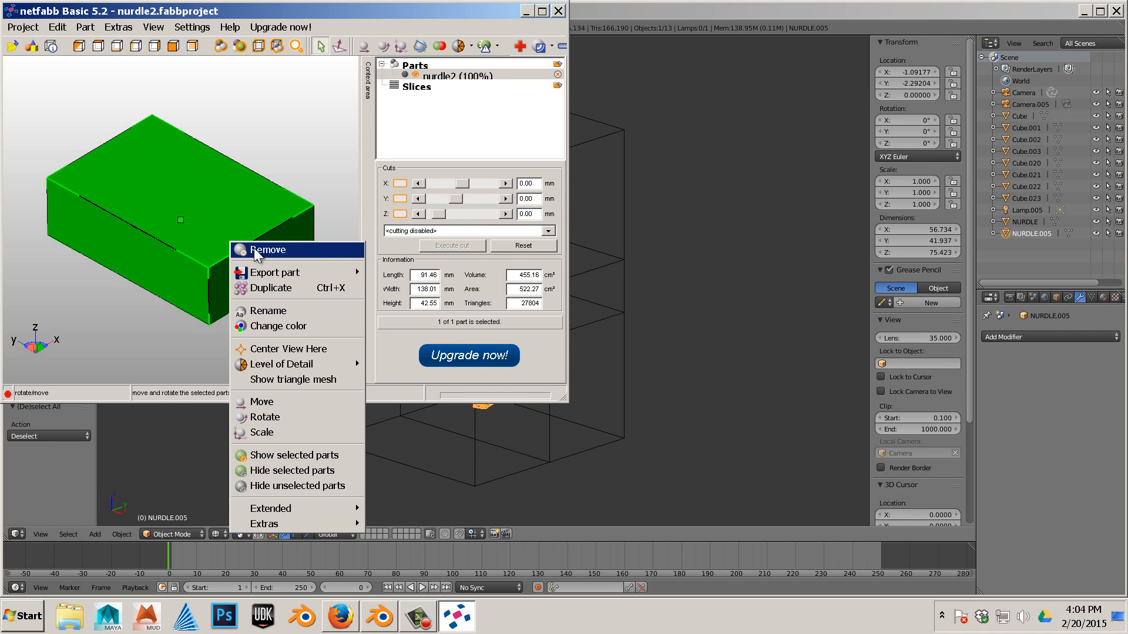
{"action": "left_click", "coordinate": [256, 250]}
{"action": "left_click", "coordinate": [534, 347]}
- Add NURDLE2.stl from the Desktop as a part
{"action": "right_click", "coordinate": [140, 194]}
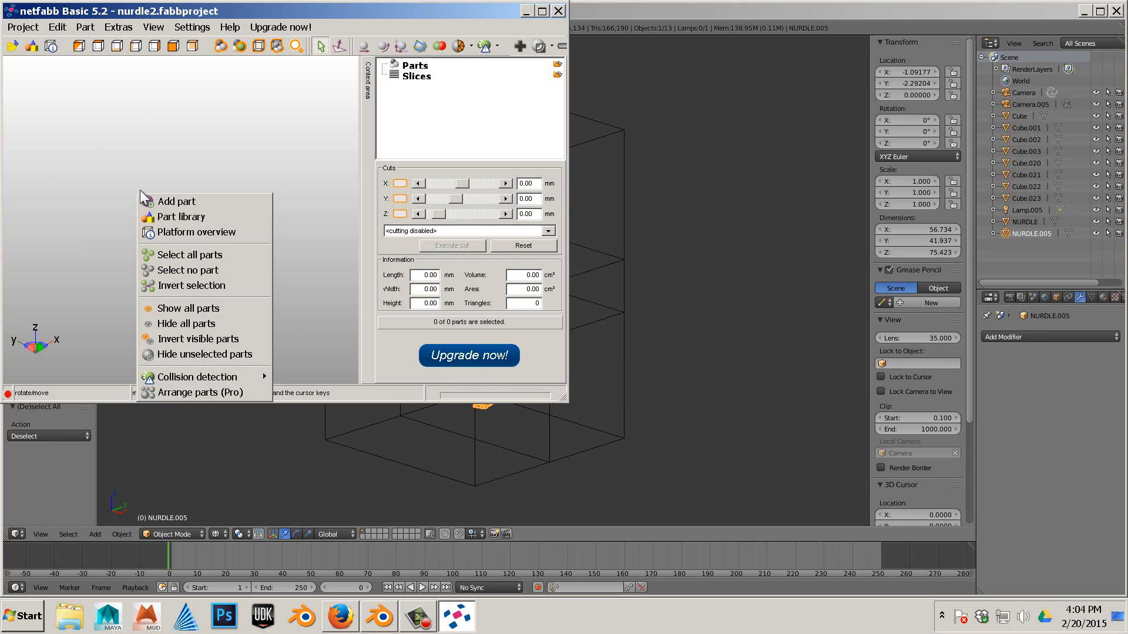
{"action": "left_click", "coordinate": [149, 201]}
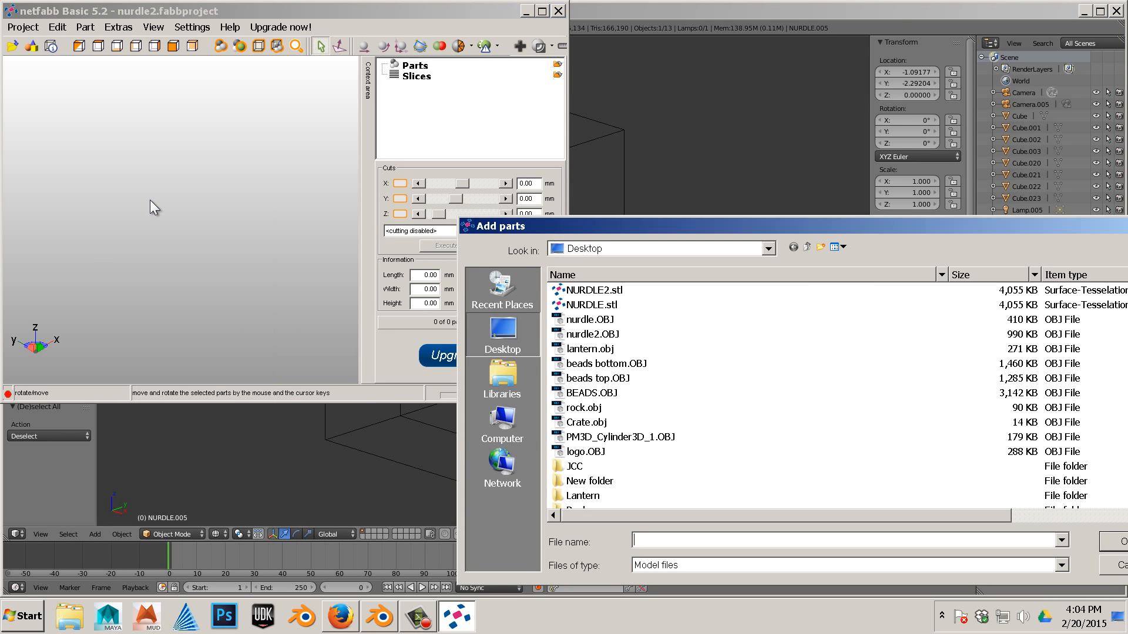
{"action": "double_click", "coordinate": [617, 296]}
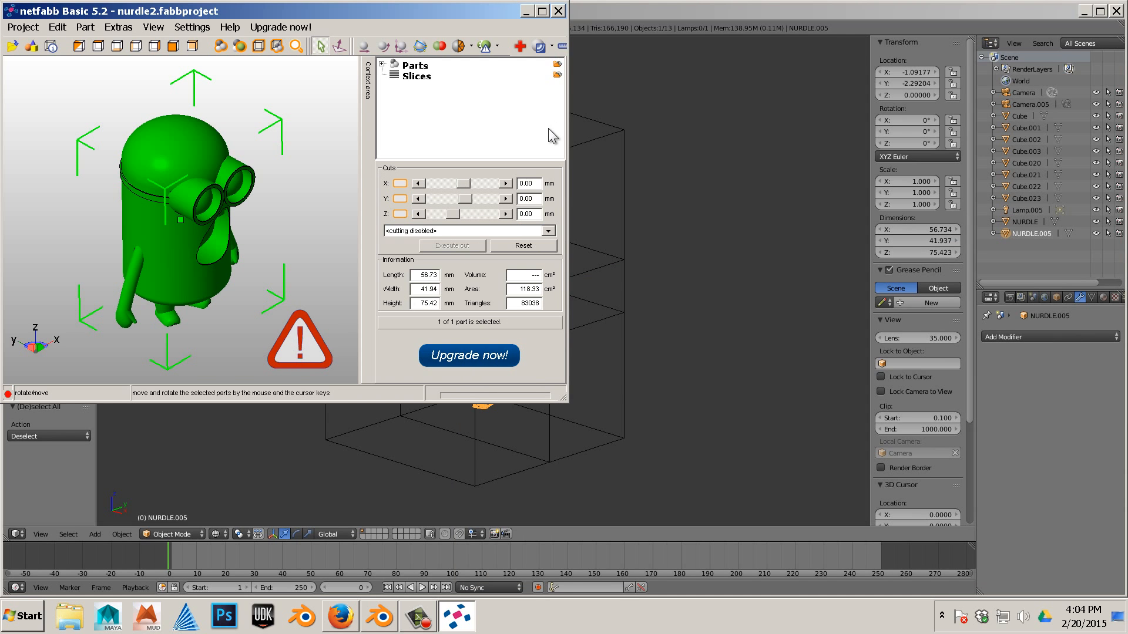
- Run the default automatic repair on the part and apply it, removing the old part
{"action": "left_click", "coordinate": [519, 47]}
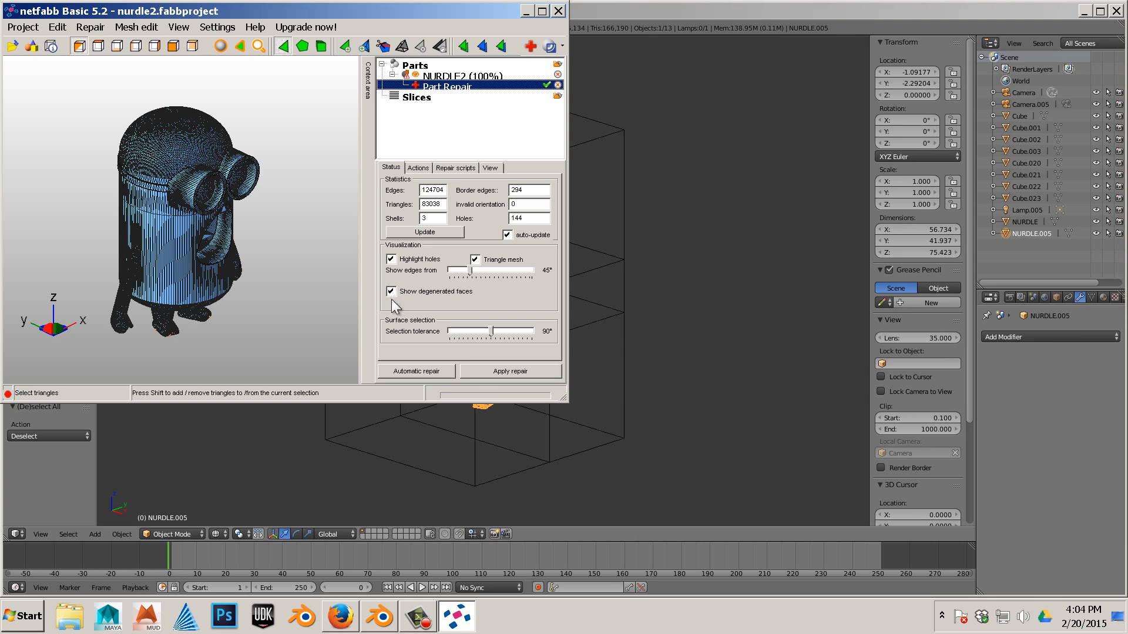
{"action": "left_click", "coordinate": [421, 372]}
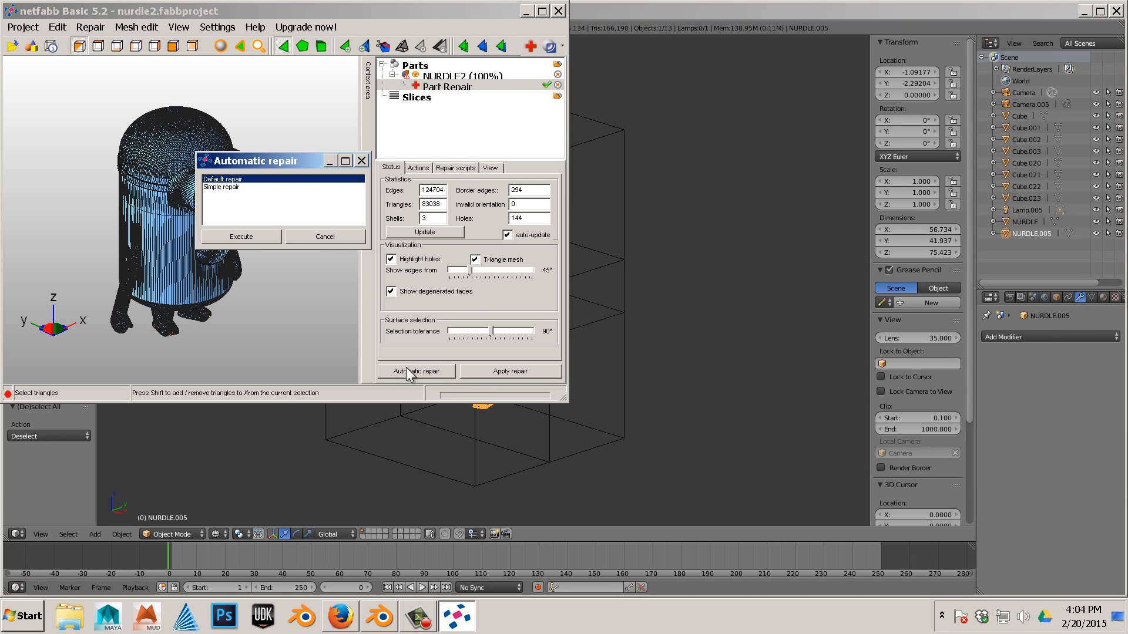
{"action": "left_click", "coordinate": [251, 232]}
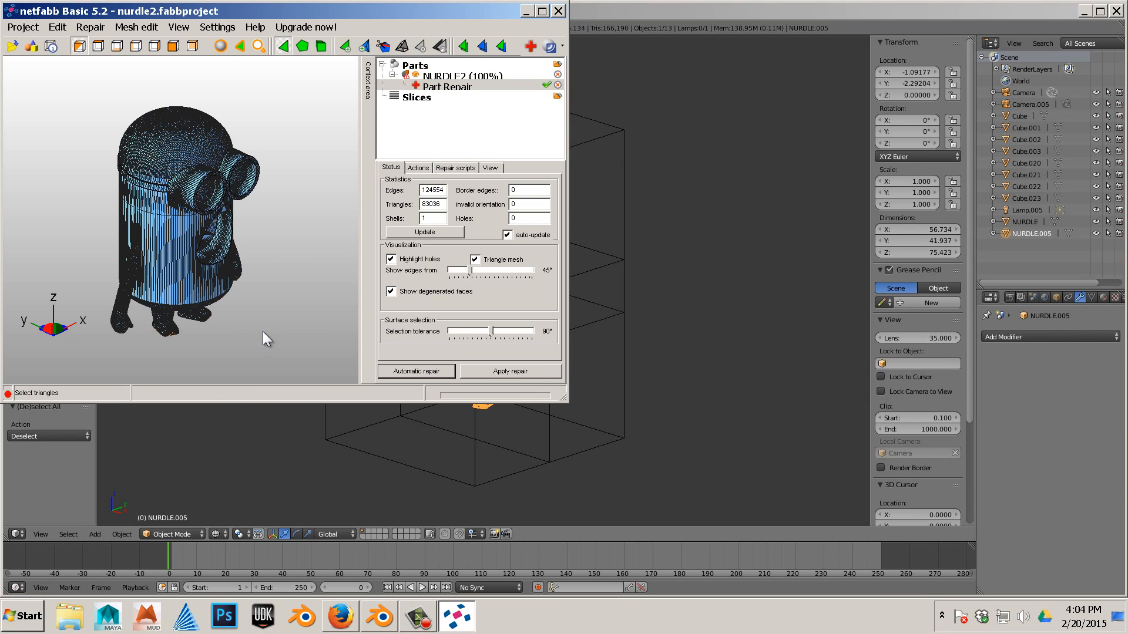
{"action": "left_click", "coordinate": [488, 371]}
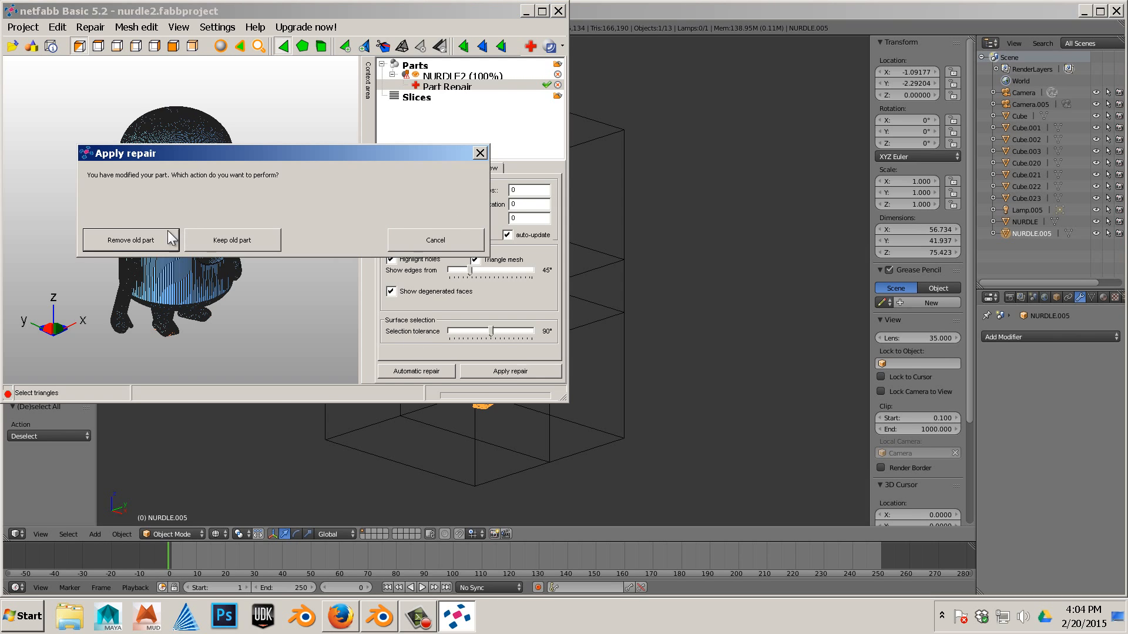
{"action": "left_click", "coordinate": [130, 240]}
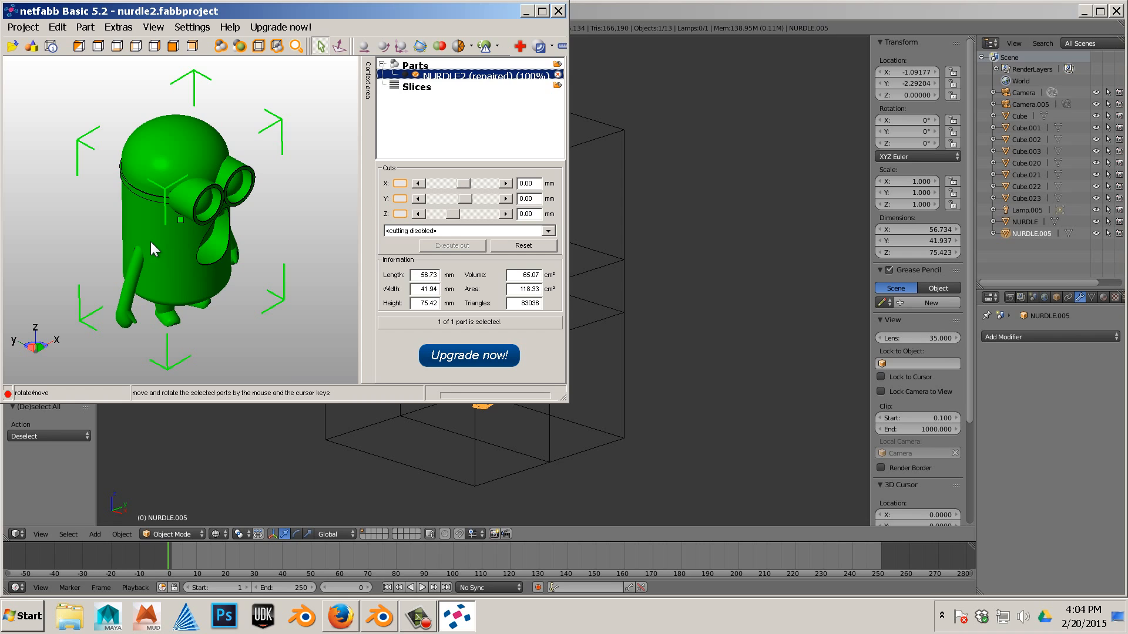
- Export the repaired part as STL to the Desktop, replacing NURDLE2.stl, after optimizing
{"action": "right_click", "coordinate": [151, 242]}
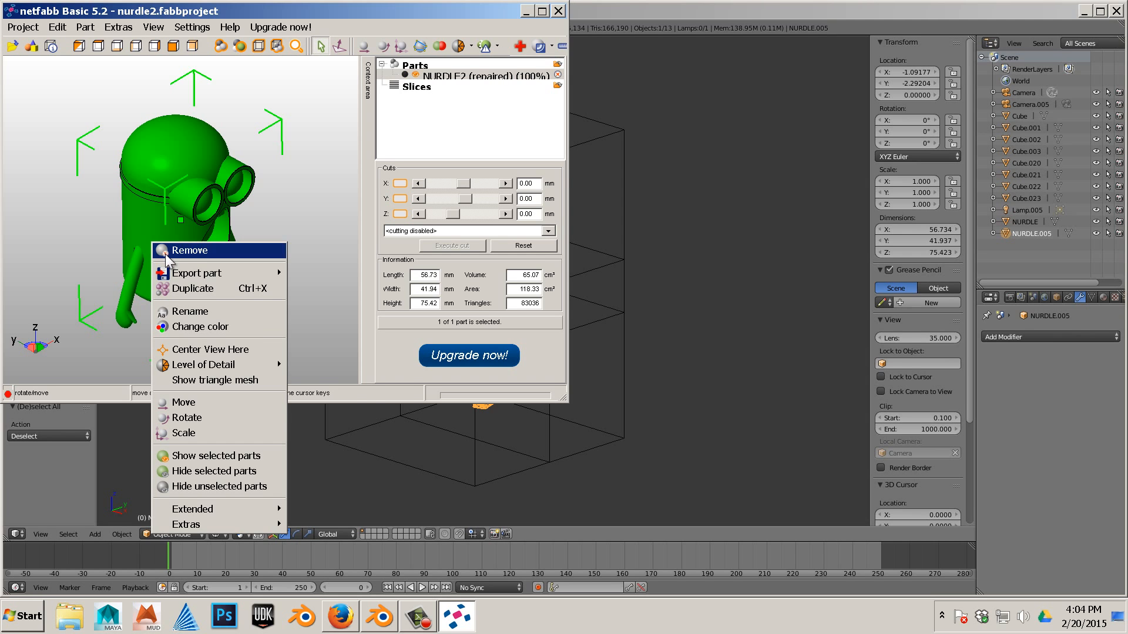
{"action": "mouse_move", "coordinate": [175, 273]}
{"action": "left_click", "coordinate": [345, 274]}
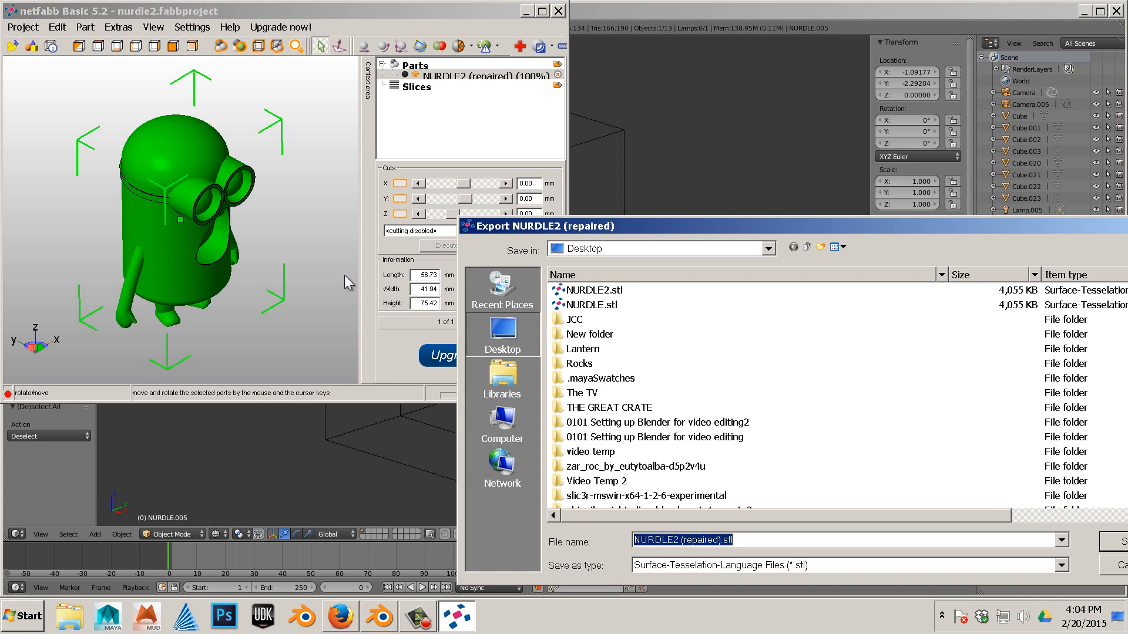
{"action": "left_click", "coordinate": [608, 294]}
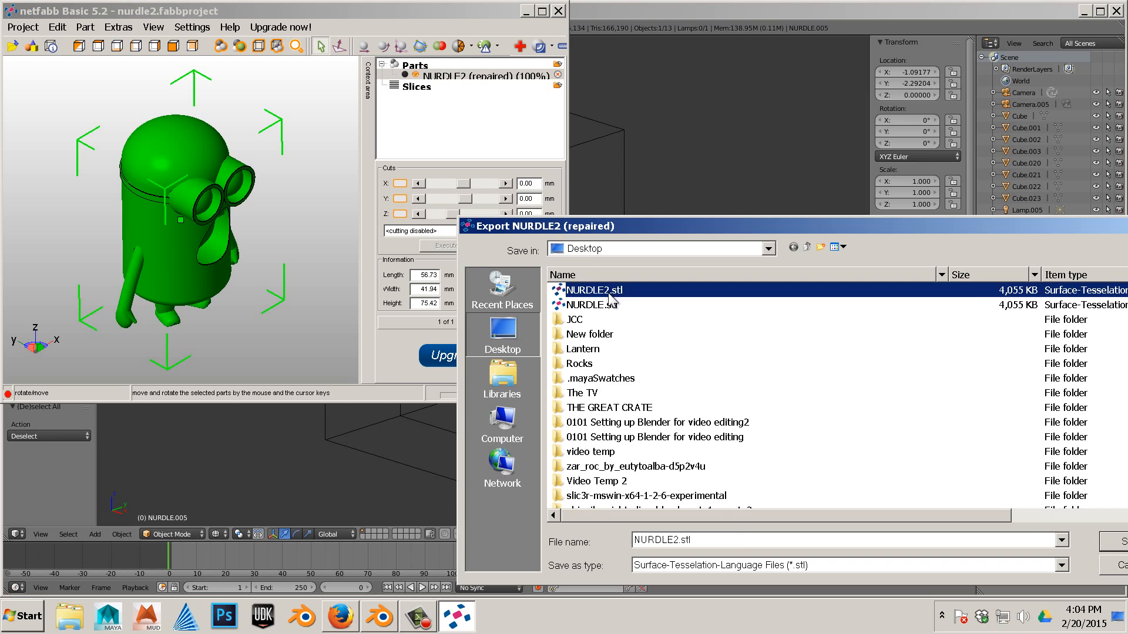
{"action": "left_click", "coordinate": [1113, 543]}
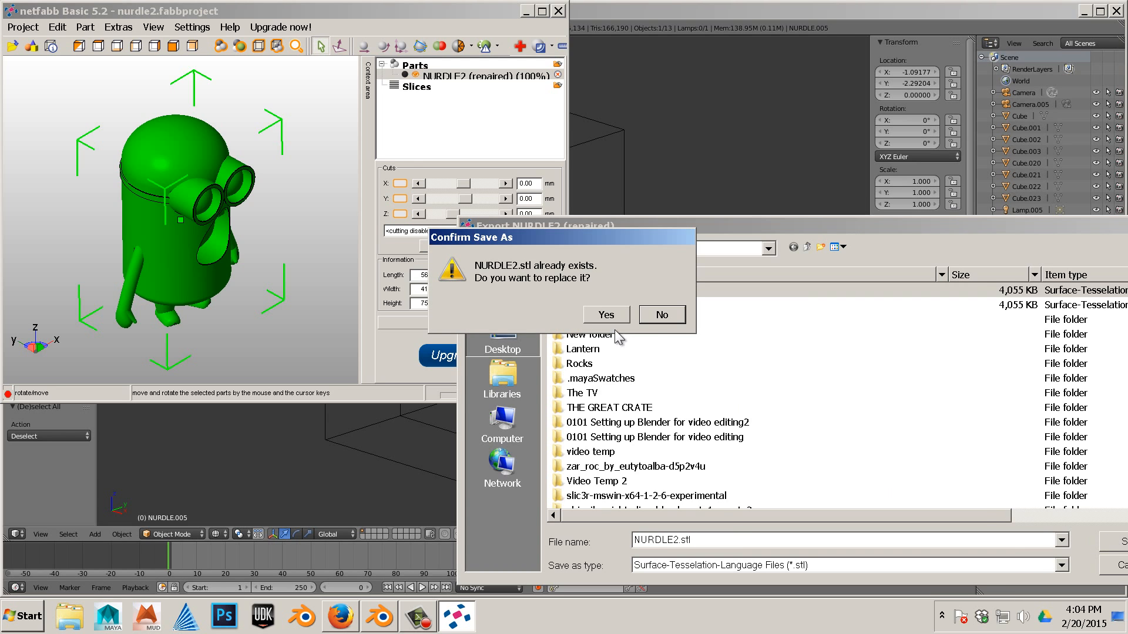
{"action": "left_click", "coordinate": [621, 313]}
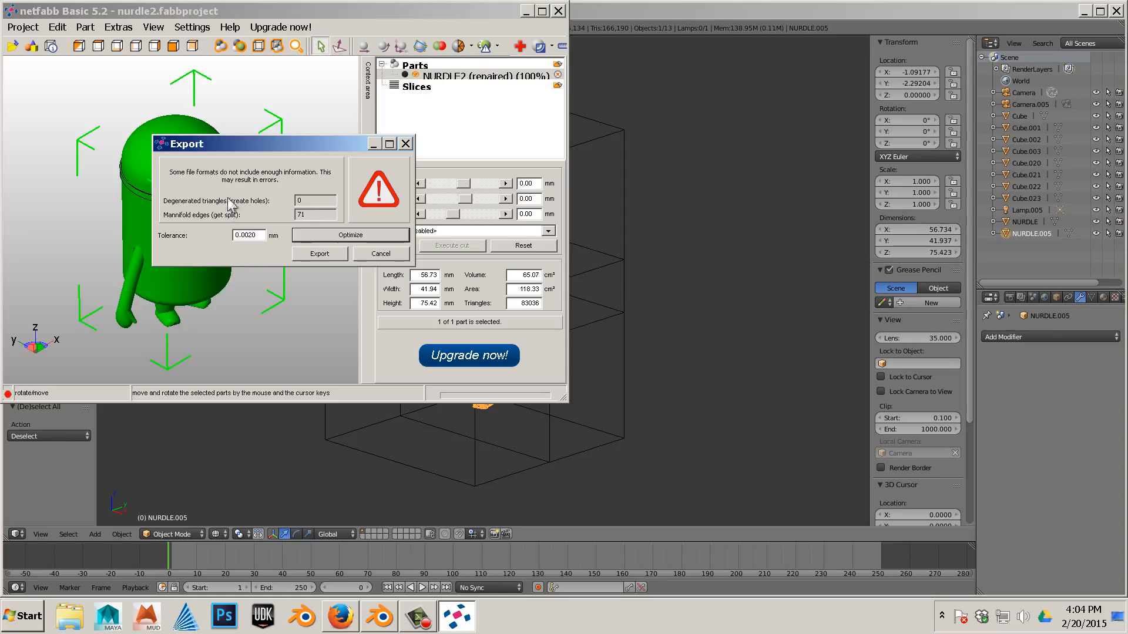
{"action": "left_click", "coordinate": [308, 233]}
{"action": "left_click", "coordinate": [320, 254]}
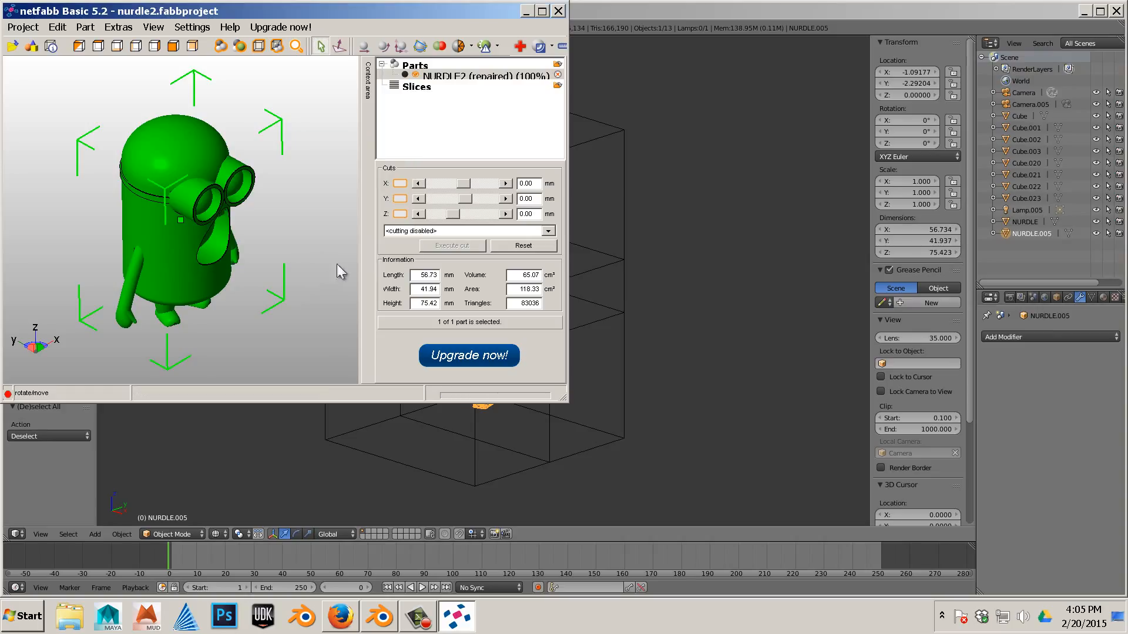
- Switch to Blender and delete the NURDLE.005 object
{"action": "left_click", "coordinate": [526, 11]}
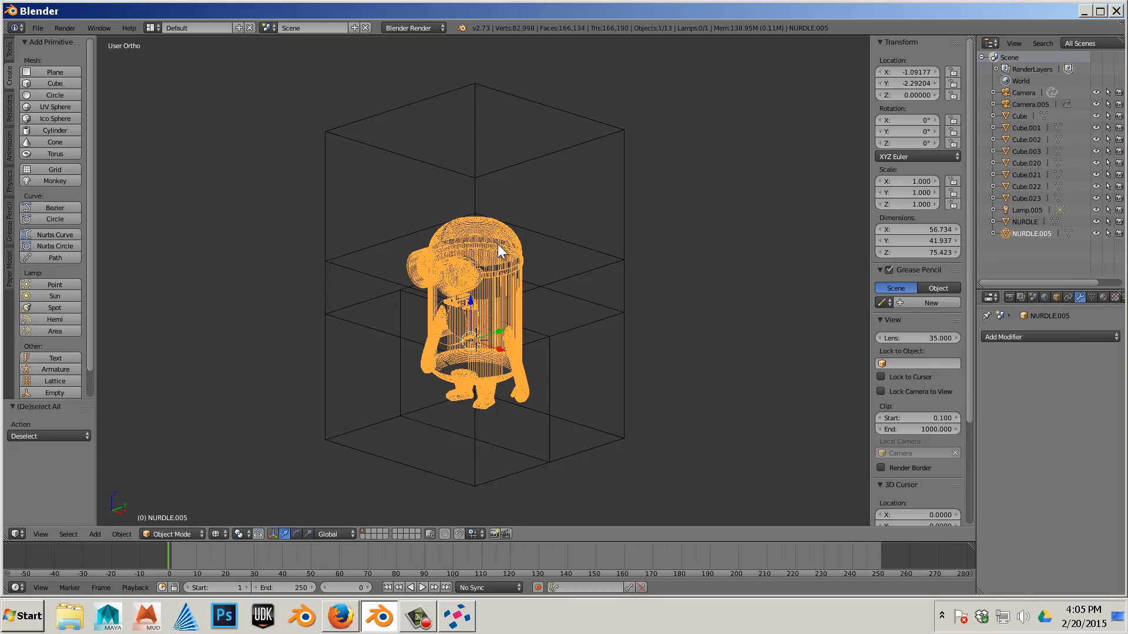
{"action": "key", "text": "x"}
{"action": "left_click", "coordinate": [498, 244]}
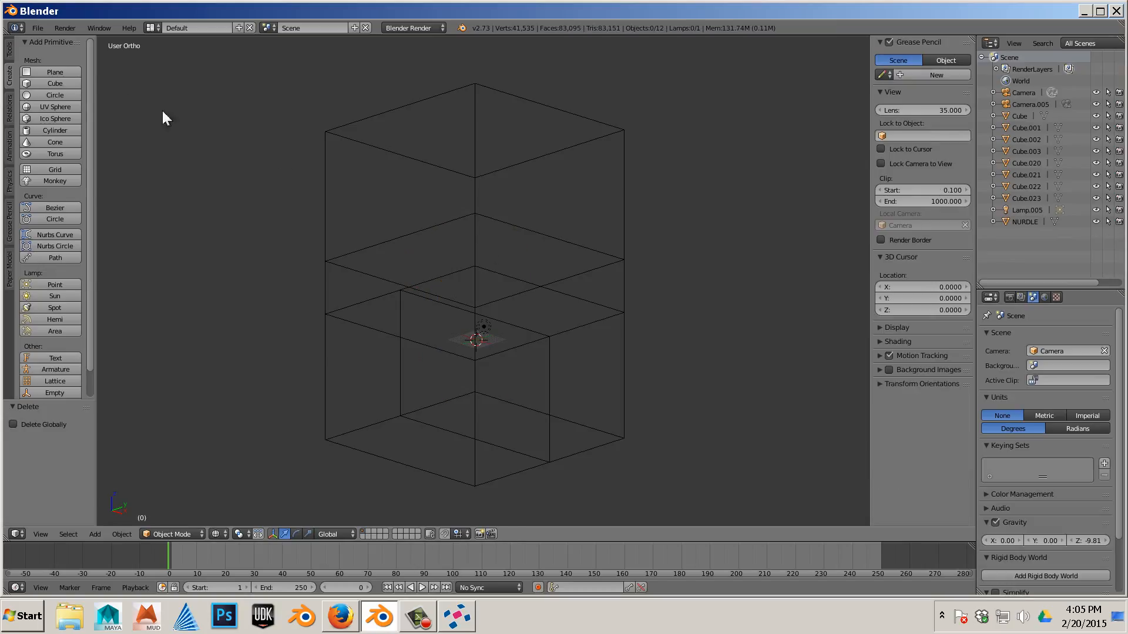
- Import NURDLE2.stl from the Desktop
{"action": "left_click", "coordinate": [41, 30]}
{"action": "mouse_move", "coordinate": [86, 227]}
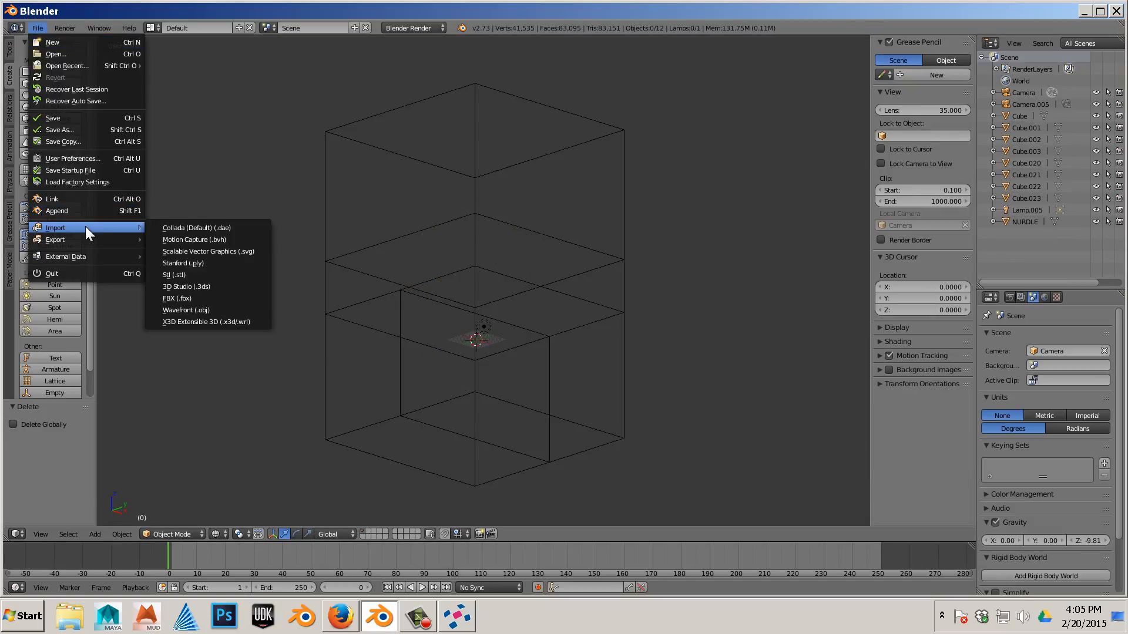
{"action": "left_click", "coordinate": [197, 275]}
{"action": "left_click", "coordinate": [200, 298]}
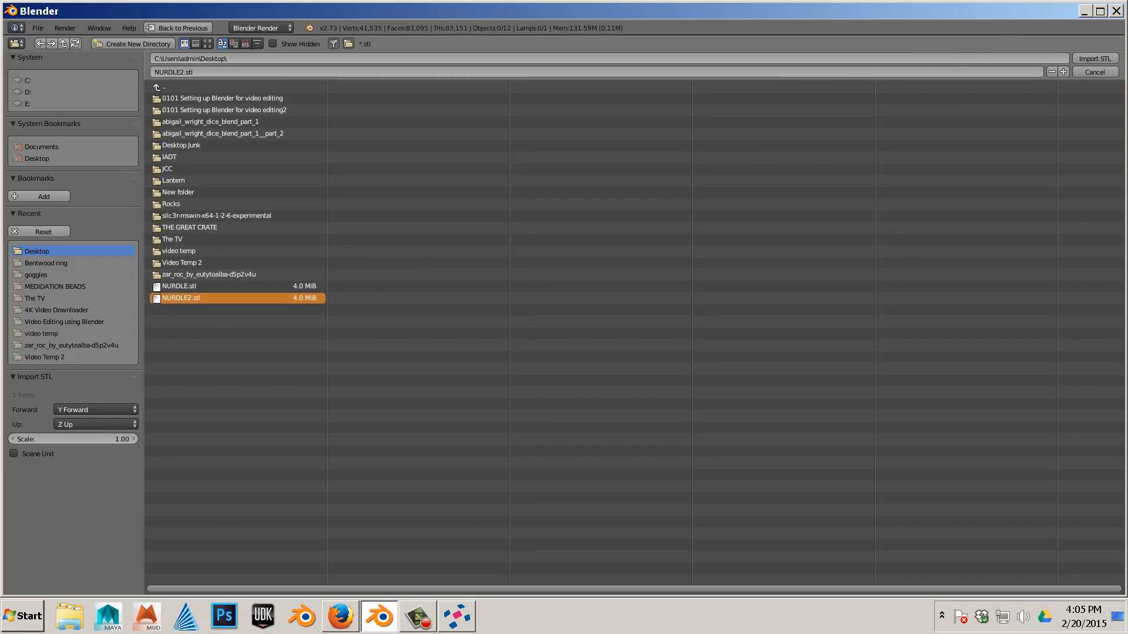
{"action": "left_click", "coordinate": [1096, 59]}
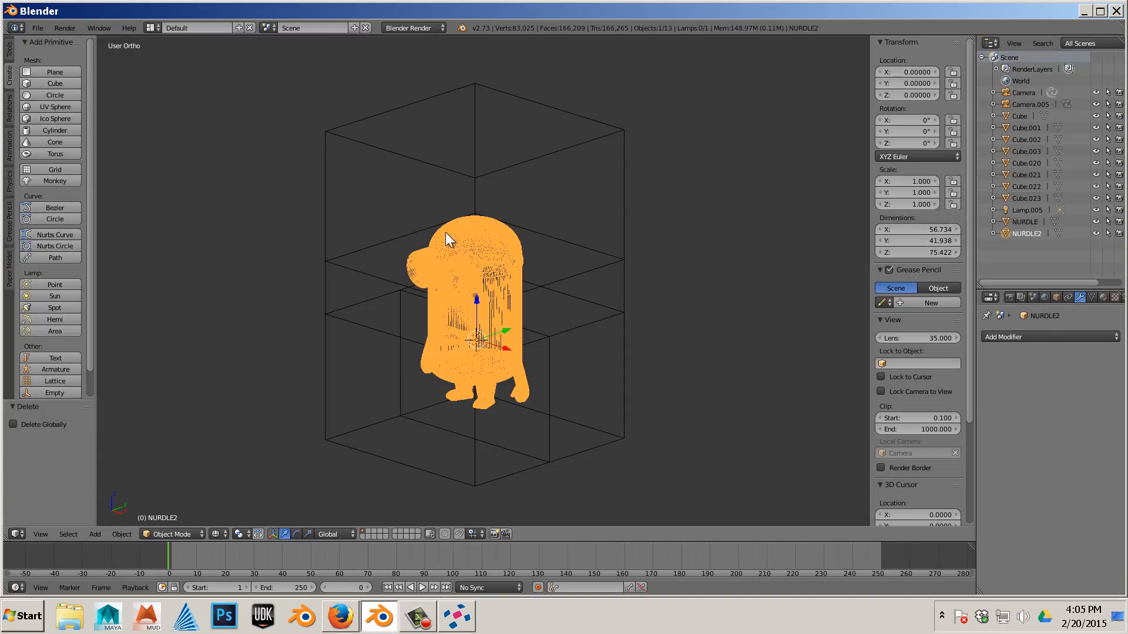
- Try a Boolean Difference modifier on NURDLE2 with Cube.023 as the object, then remove the modifier
{"action": "right_click", "coordinate": [625, 234]}
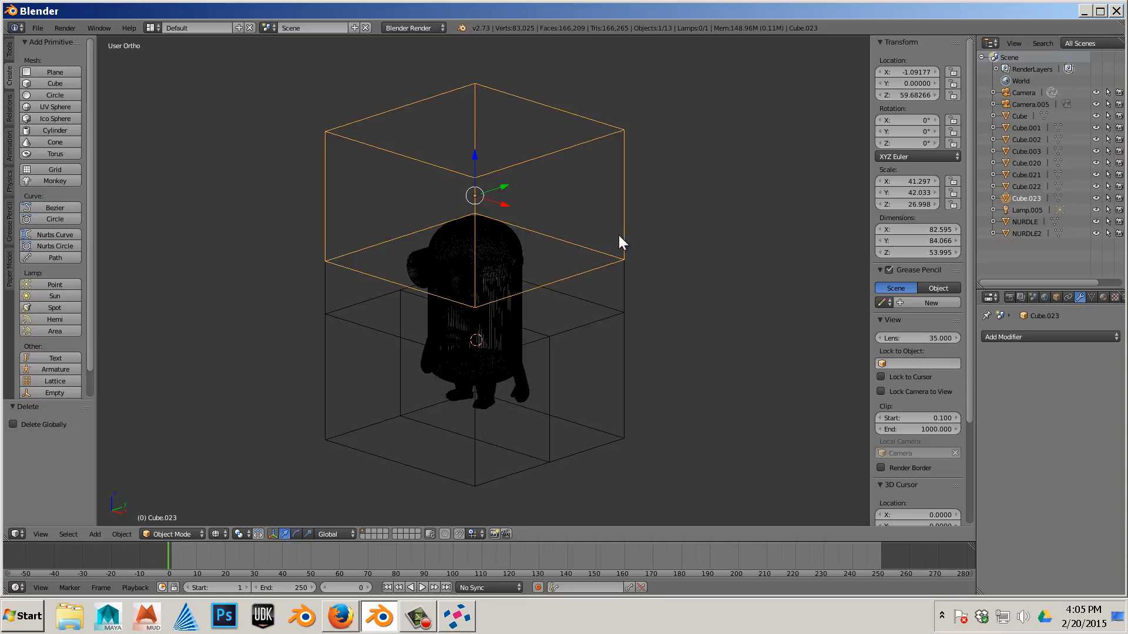
{"action": "scroll", "coordinate": [619, 235], "scroll_direction": "down", "scroll_amount": 3}
{"action": "scroll", "coordinate": [621, 241], "scroll_direction": "up", "scroll_amount": 3}
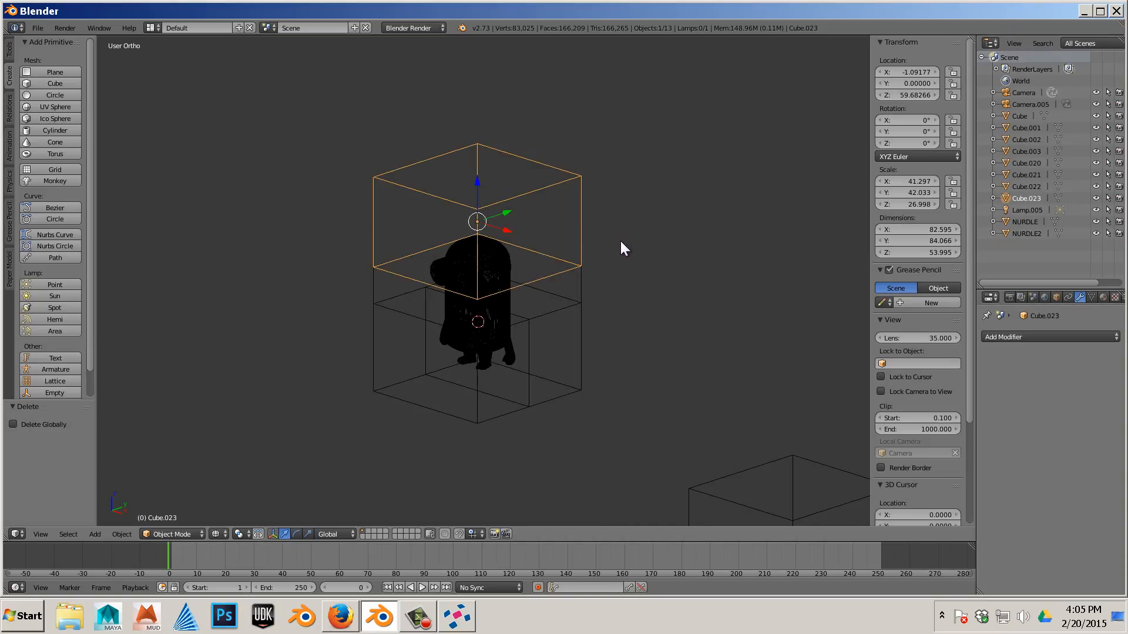
{"action": "right_click", "coordinate": [506, 302]}
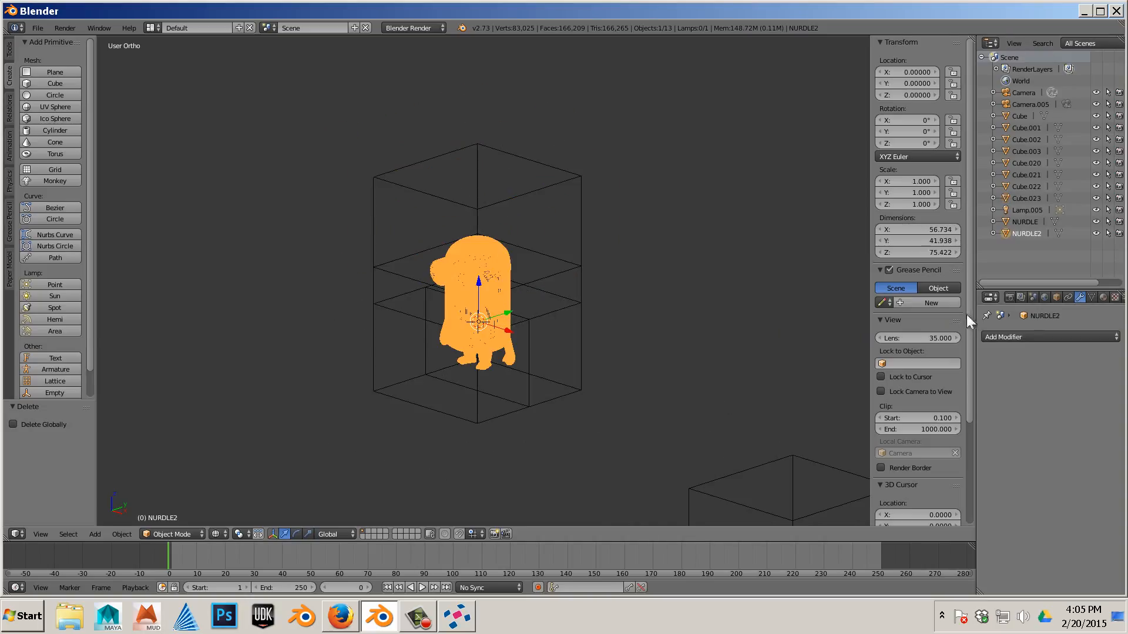
{"action": "left_click", "coordinate": [1016, 333]}
{"action": "left_click", "coordinate": [904, 389]}
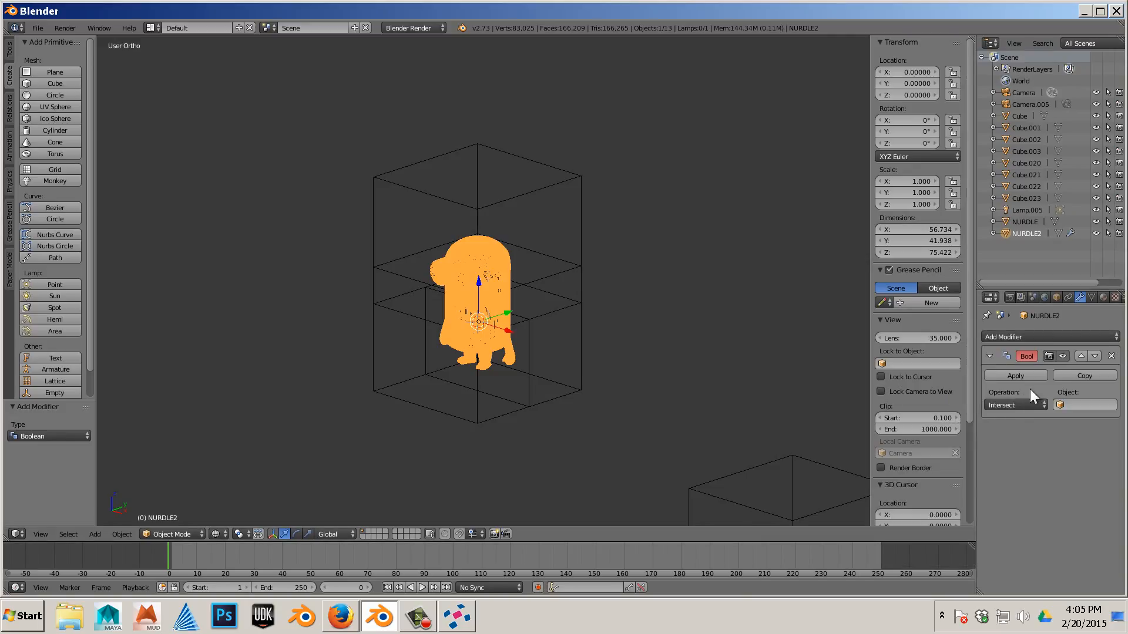
{"action": "left_click", "coordinate": [1019, 404]}
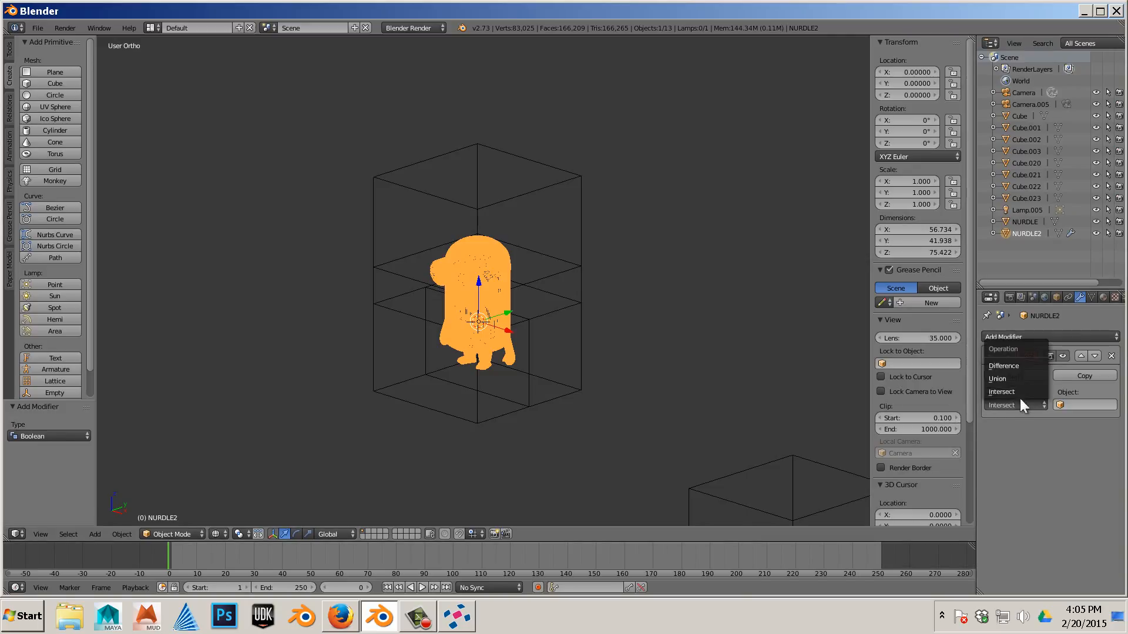
{"action": "left_click", "coordinate": [1020, 368]}
{"action": "left_click", "coordinate": [1074, 405]}
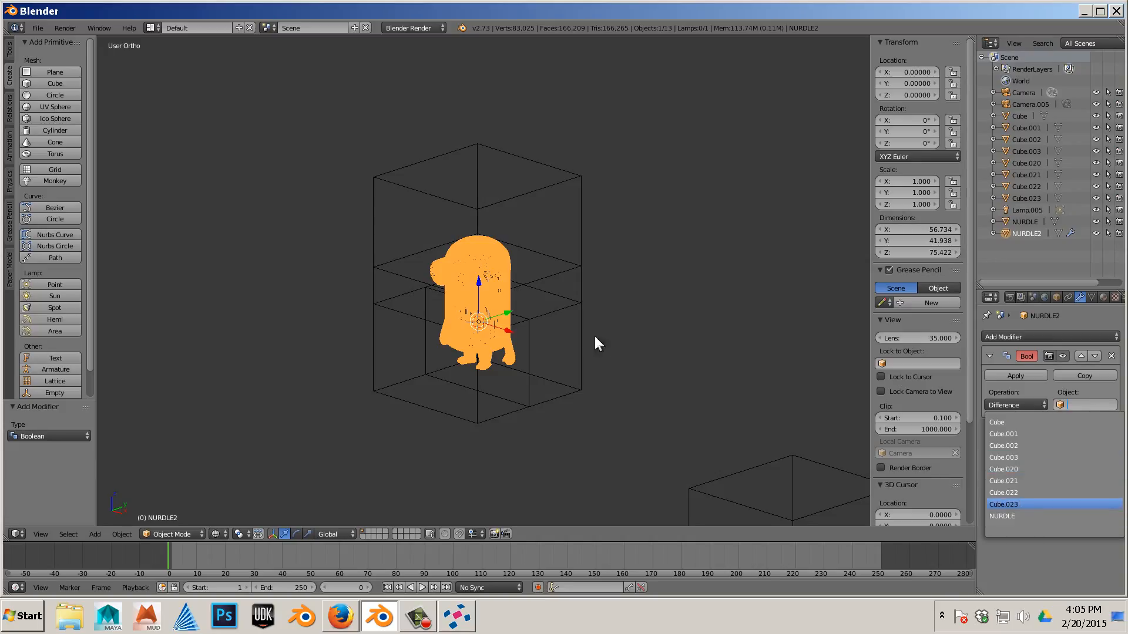
{"action": "key", "text": "Return"}
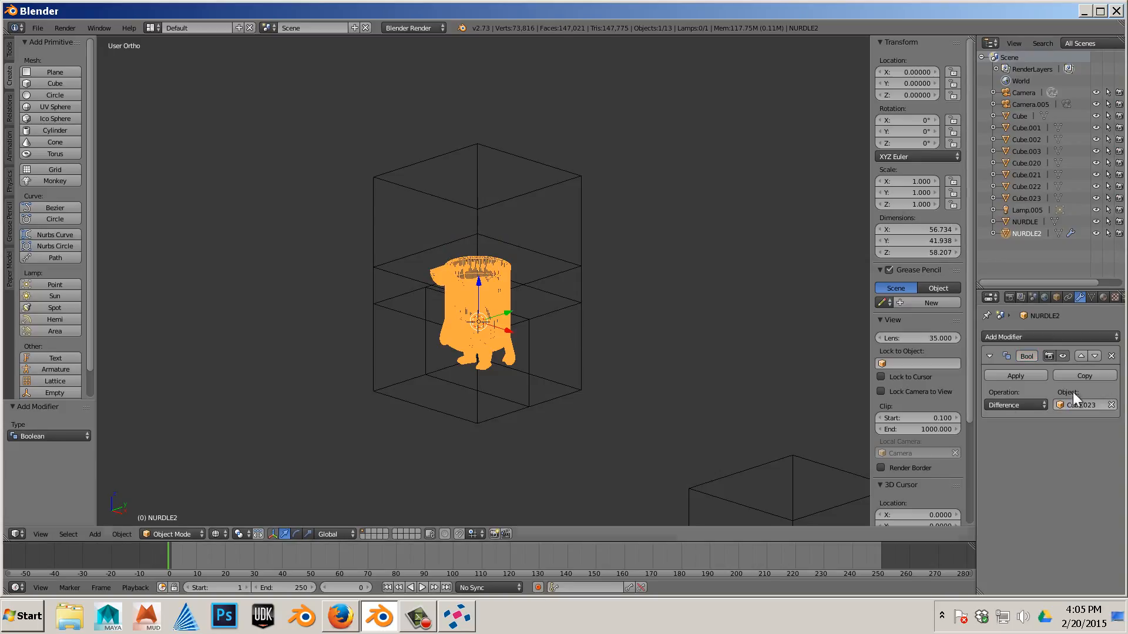
{"action": "left_click", "coordinate": [1110, 356]}
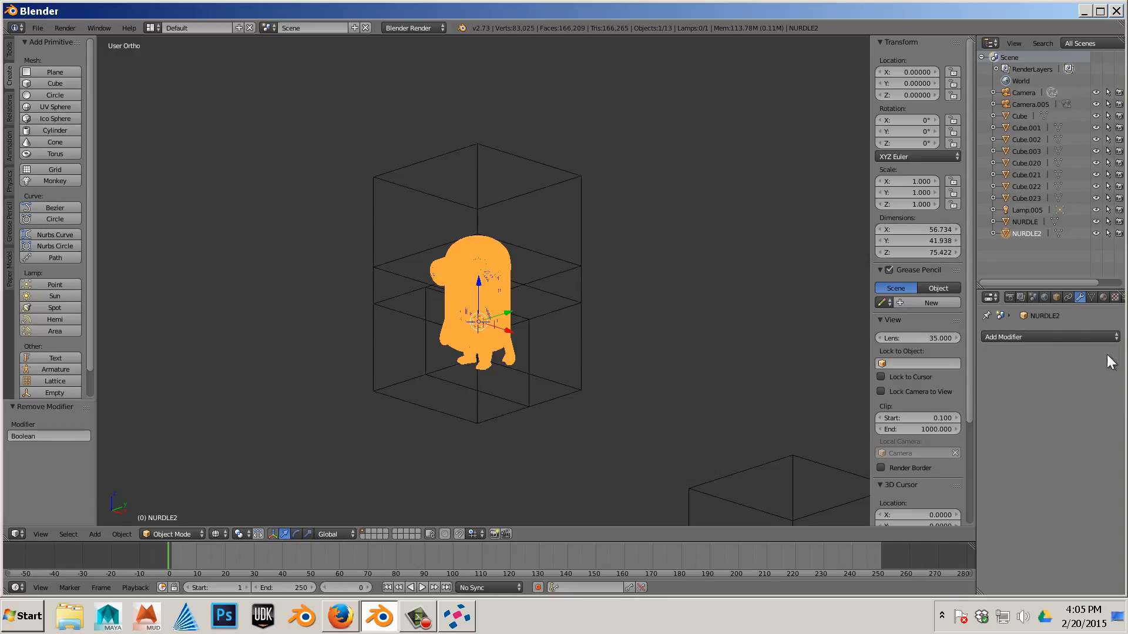